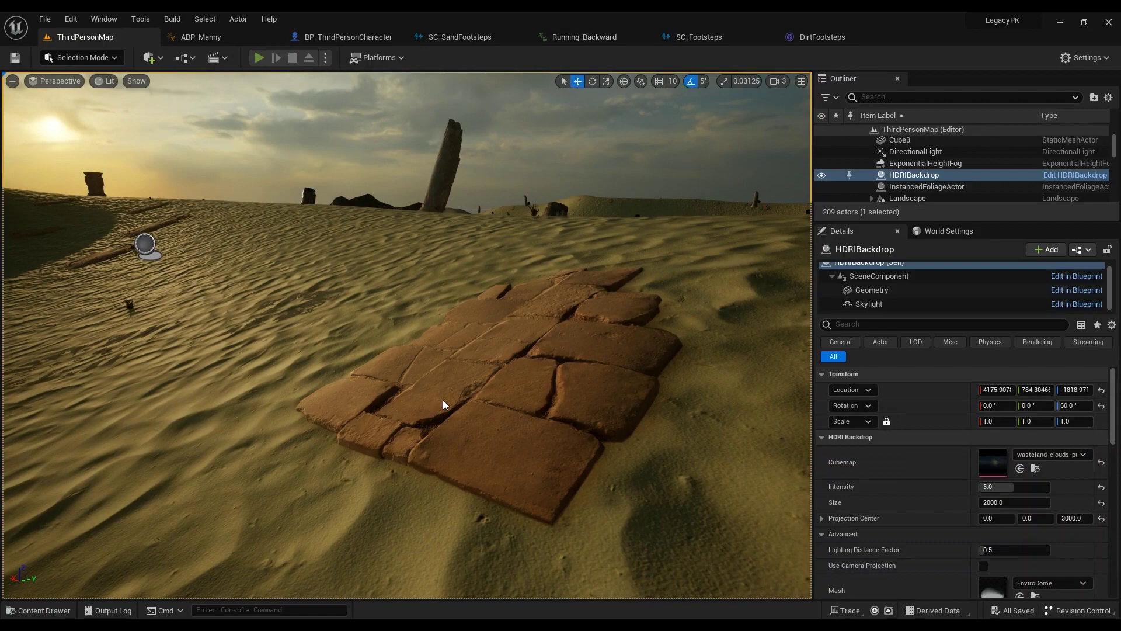
Step: Play-test the level by running forward over the sand, then bring up the SFX sound assets
{"action": "key", "text": "alt+p"}
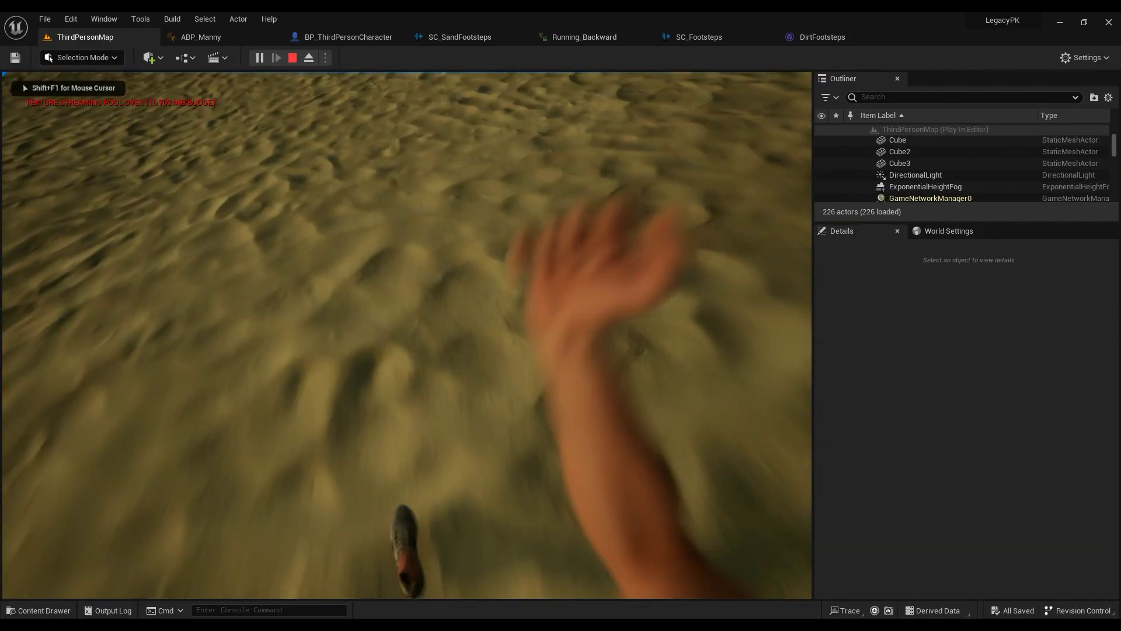
{"action": "key", "text": "w"}
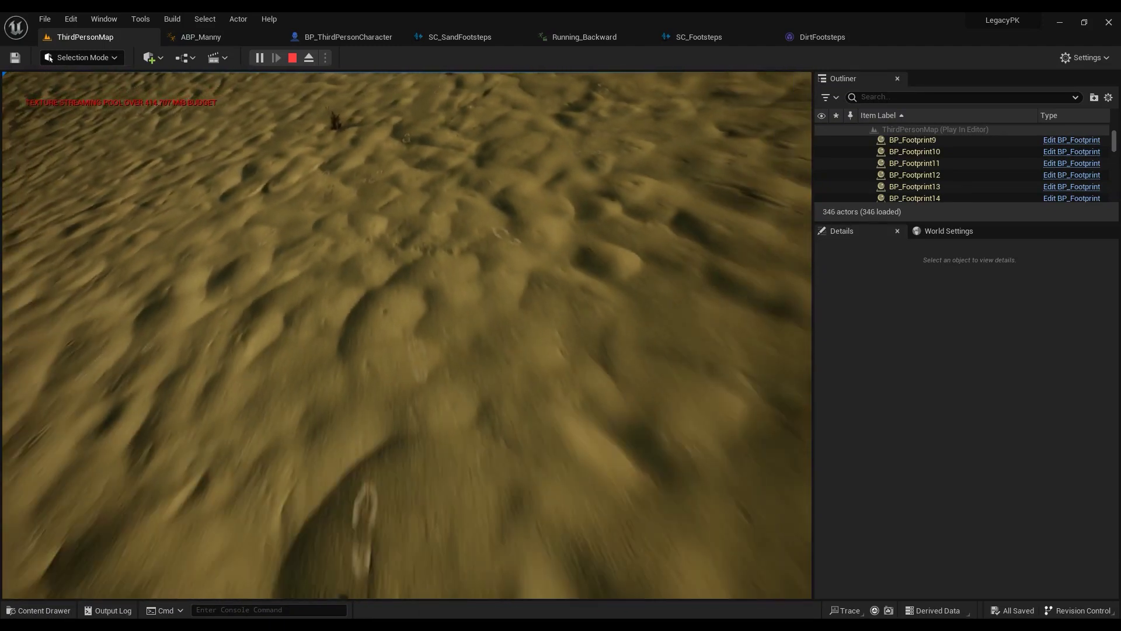
{"action": "key", "text": "Escape"}
{"action": "key", "text": "ctrl+space"}
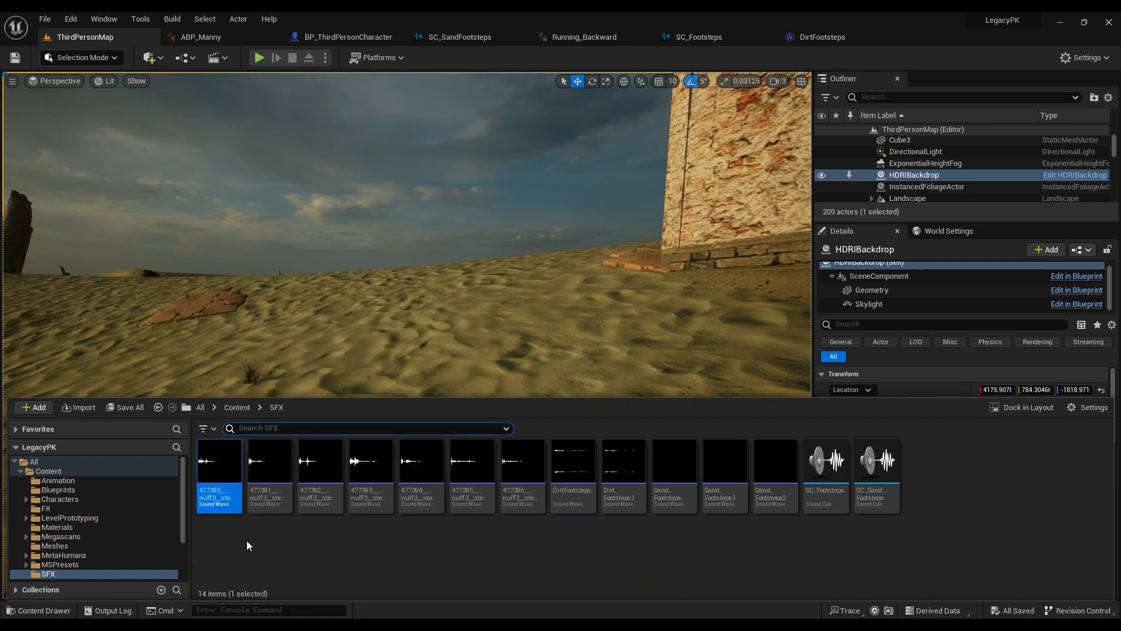
{"action": "mouse_move", "coordinate": [221, 486]}
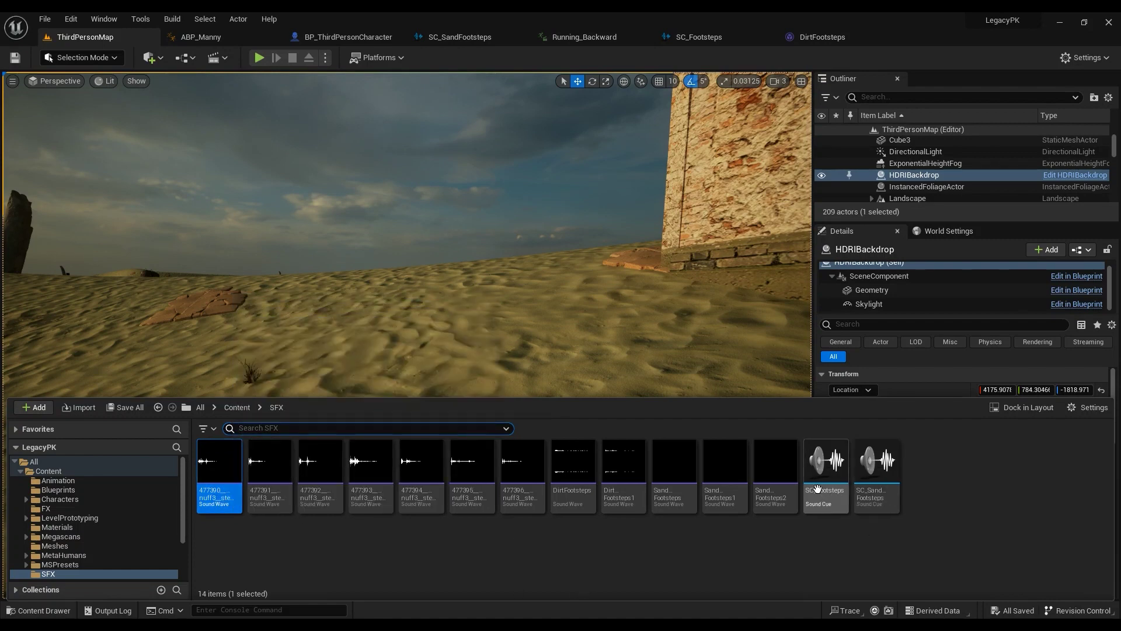
{"action": "right_click", "coordinate": [914, 463]}
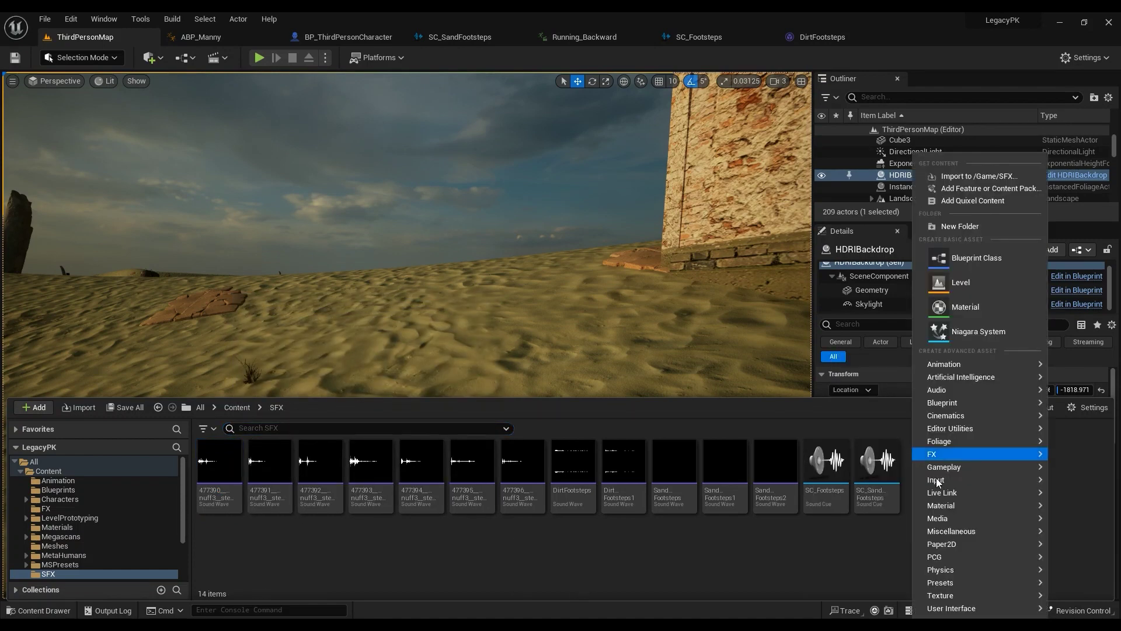
{"action": "mouse_move", "coordinate": [945, 390]}
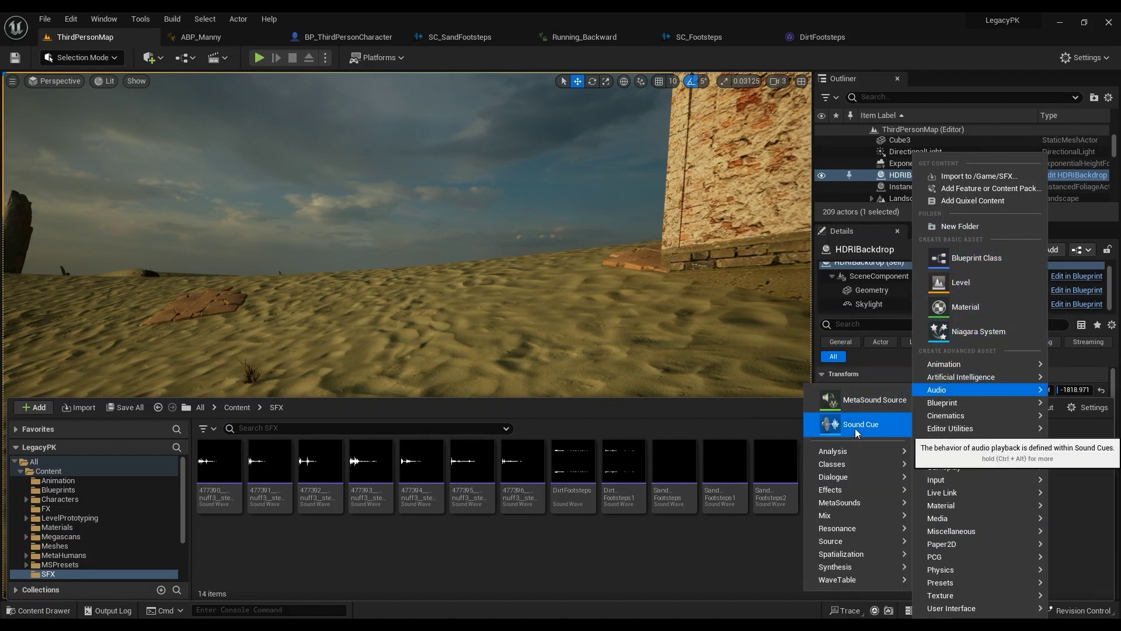
{"action": "left_click", "coordinate": [756, 560]}
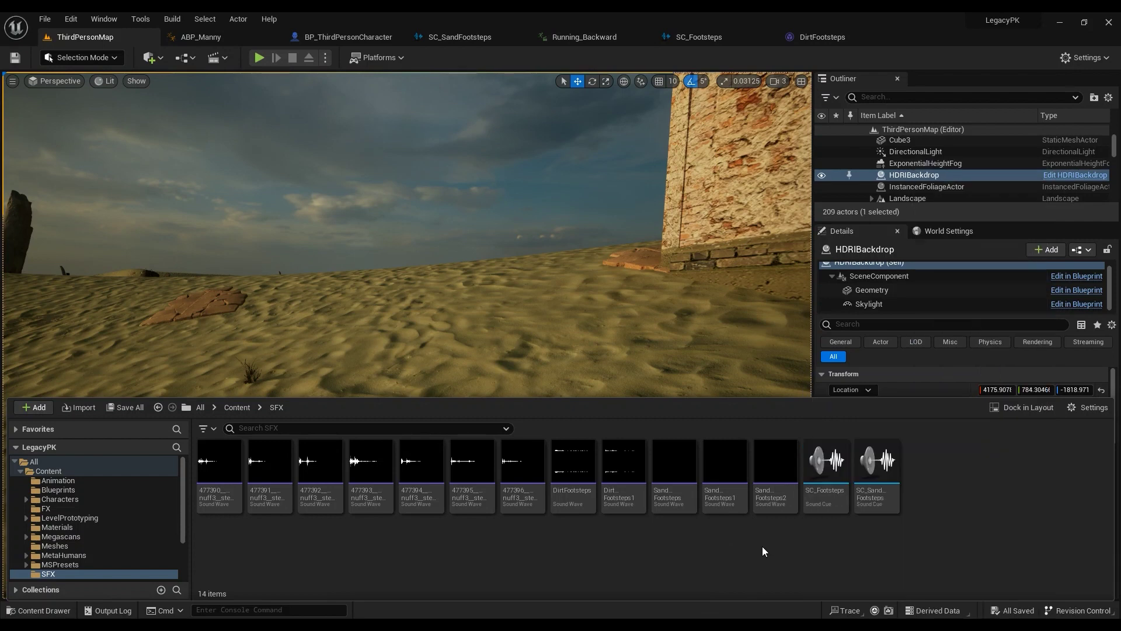
Step: Open SC_Footsteps, drag in a dirt sound wave and wire it to a Random node
{"action": "double_click", "coordinate": [823, 502]}
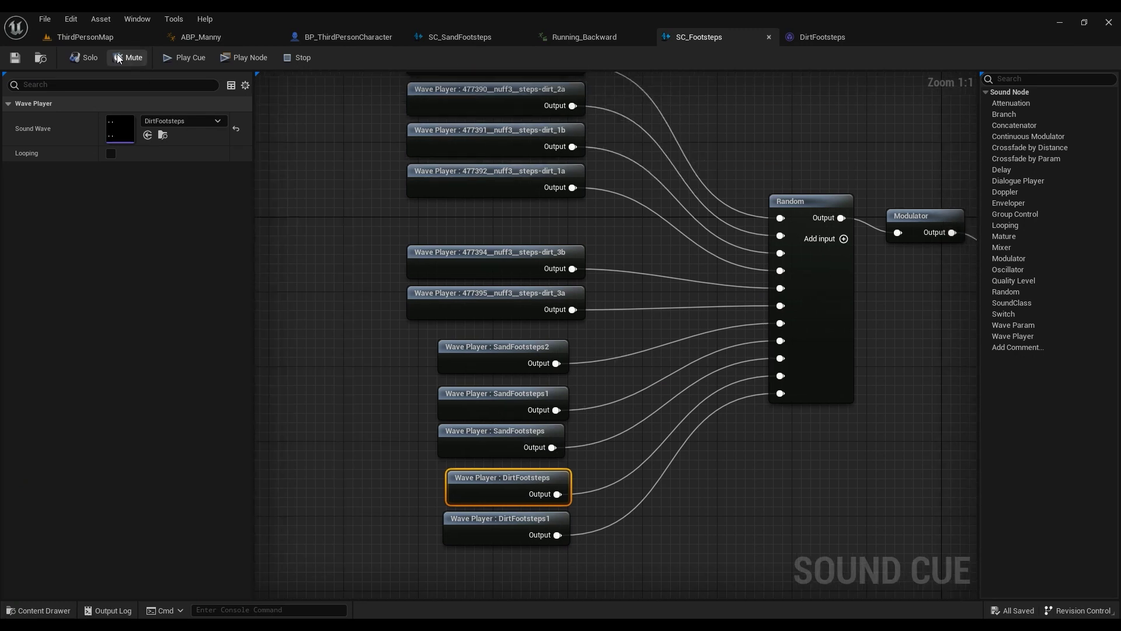
{"action": "left_click", "coordinate": [84, 37]}
{"action": "left_click", "coordinate": [38, 610]}
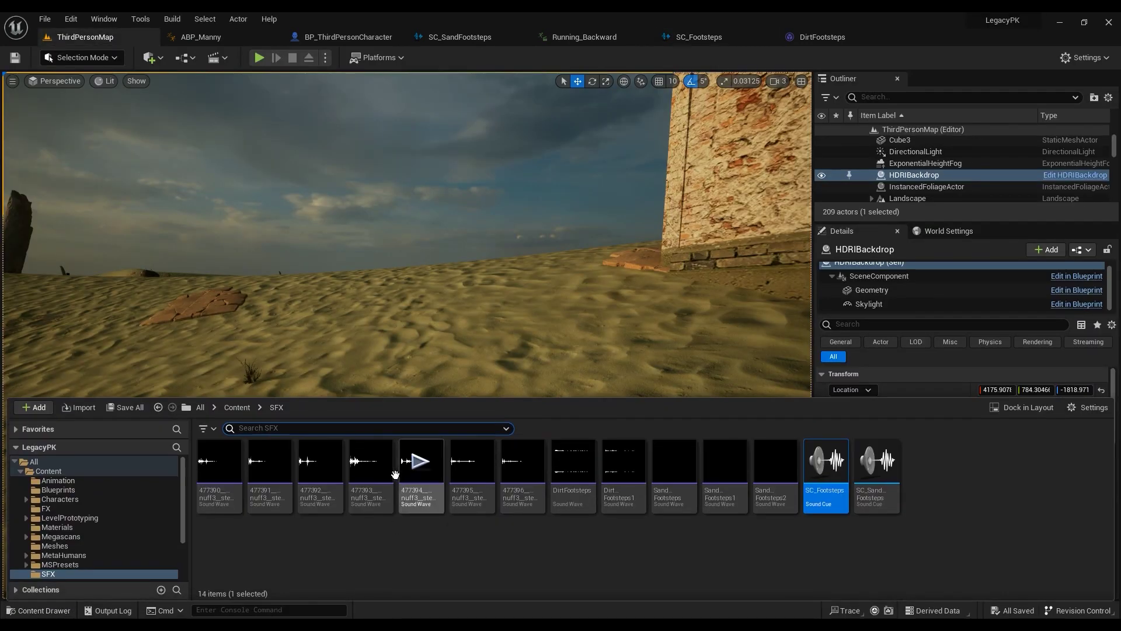
{"action": "left_click_drag", "start_coordinate": [373, 491], "coordinate": [520, 515]}
{"action": "right_click_drag", "start_coordinate": [640, 485], "coordinate": [615, 416]}
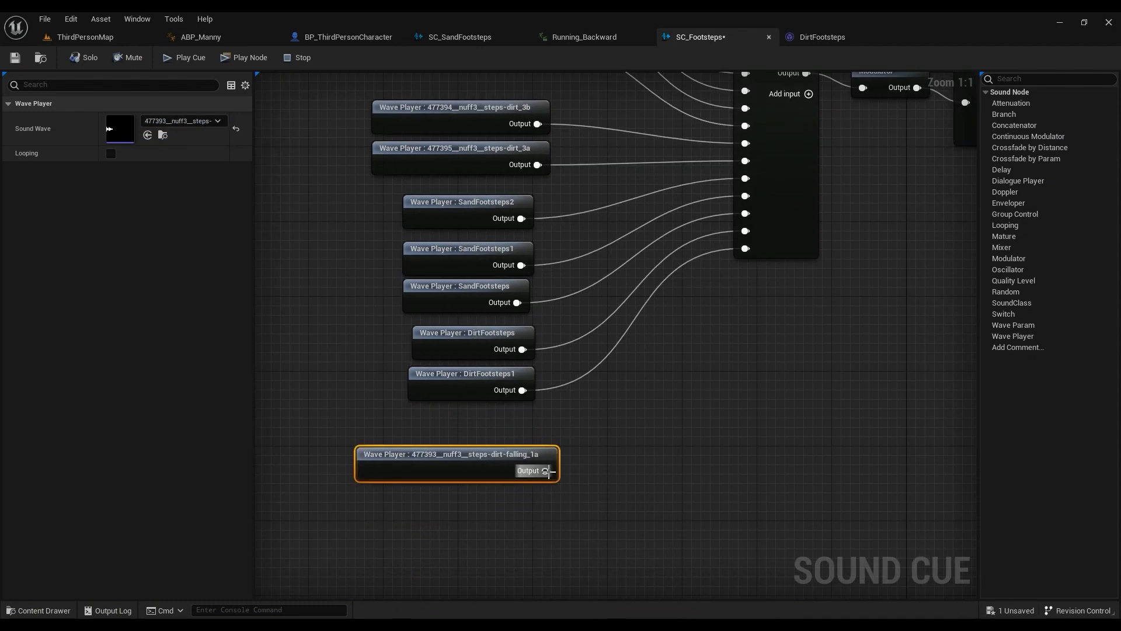
{"action": "left_click_drag", "start_coordinate": [546, 470], "coordinate": [622, 496]}
{"action": "type", "text": "rand"}
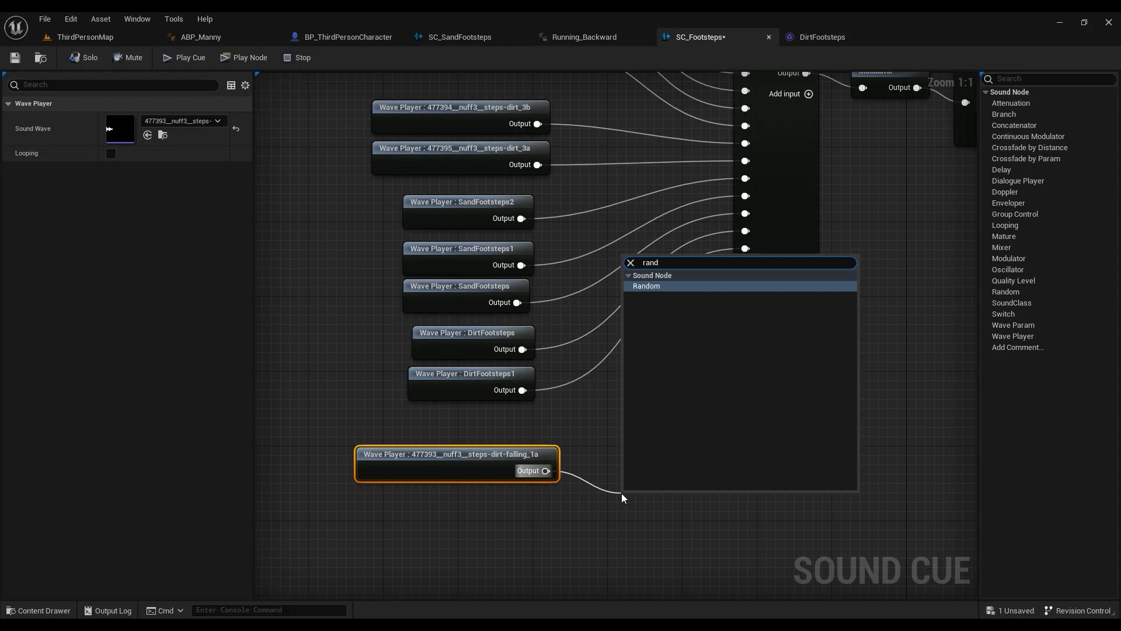
Step: Delete the extra dirt-falling_1a wave player and move seven wave players upward
{"action": "right_click_drag", "start_coordinate": [607, 331], "coordinate": [591, 321]}
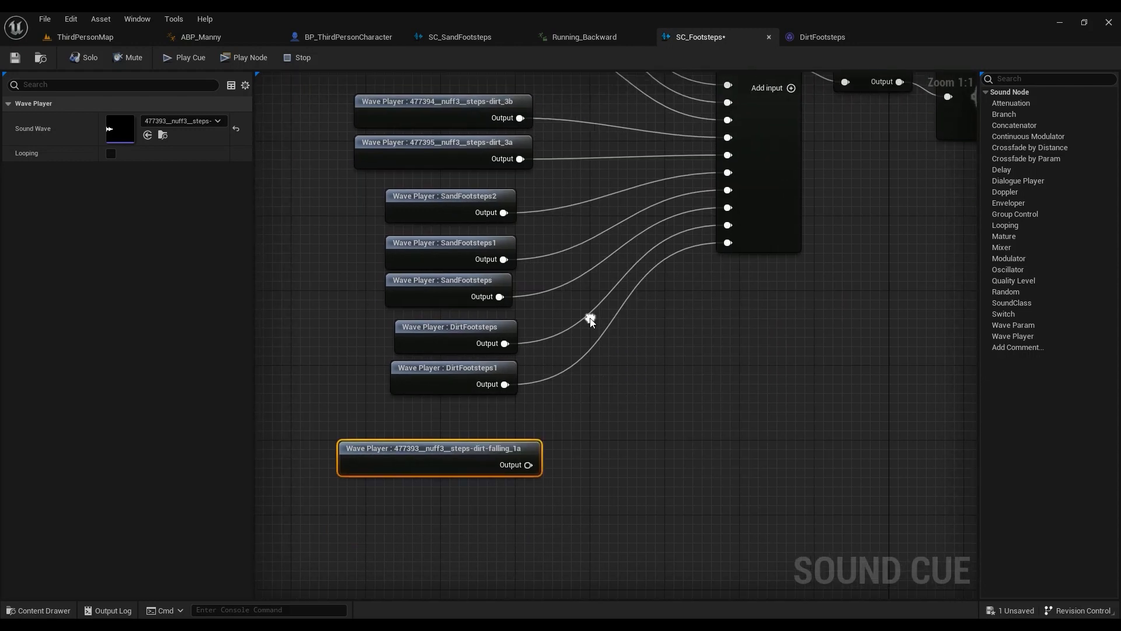
{"action": "key", "text": "Delete"}
{"action": "right_click_drag", "start_coordinate": [572, 216], "coordinate": [538, 325]}
{"action": "scroll", "coordinate": [538, 325], "scroll_direction": "down", "scroll_amount": 1}
{"action": "left_click_drag", "start_coordinate": [574, 301], "coordinate": [369, 569]}
{"action": "left_click_drag", "start_coordinate": [445, 545], "coordinate": [441, 518]}
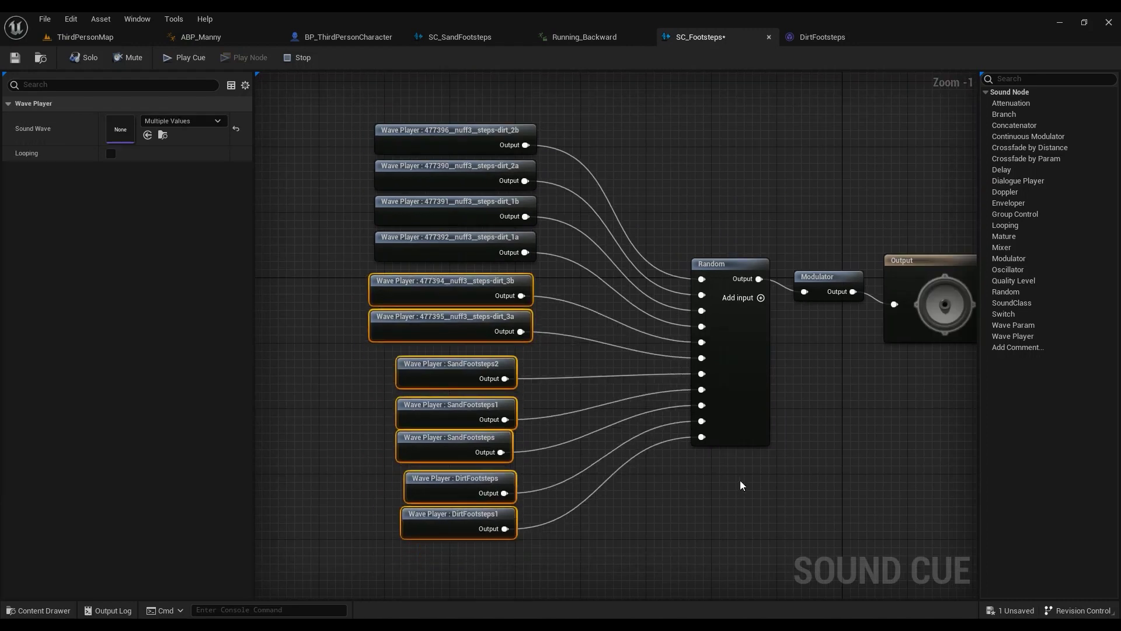
{"action": "left_click", "coordinate": [573, 352]}
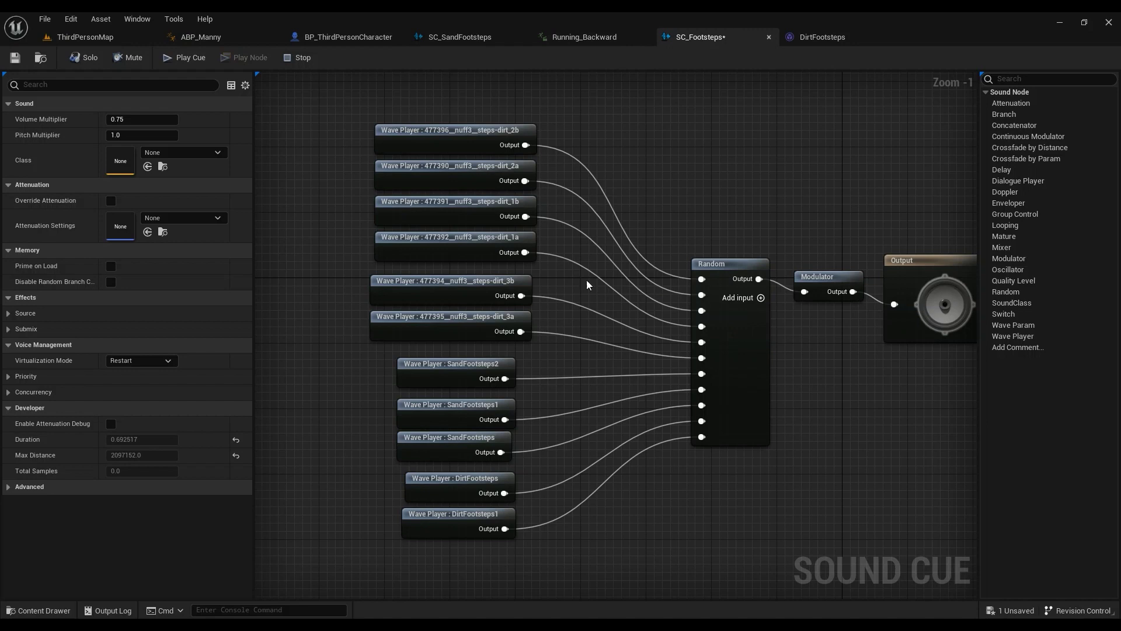
{"action": "left_click_drag", "start_coordinate": [559, 356], "coordinate": [464, 524]}
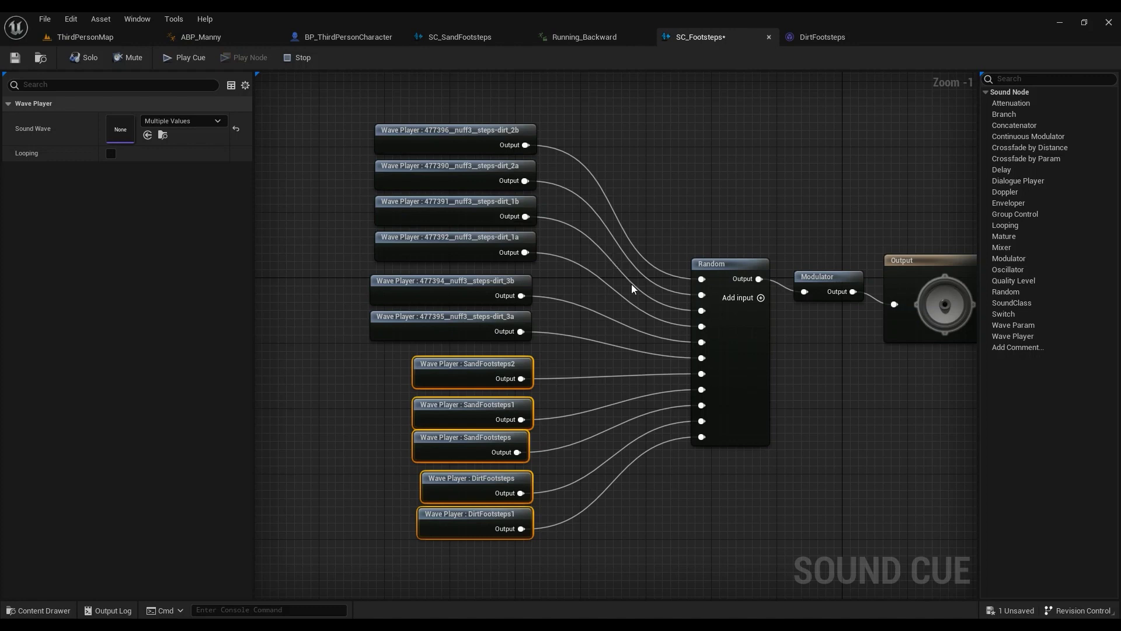
{"action": "right_click_drag", "start_coordinate": [808, 237], "coordinate": [614, 208]}
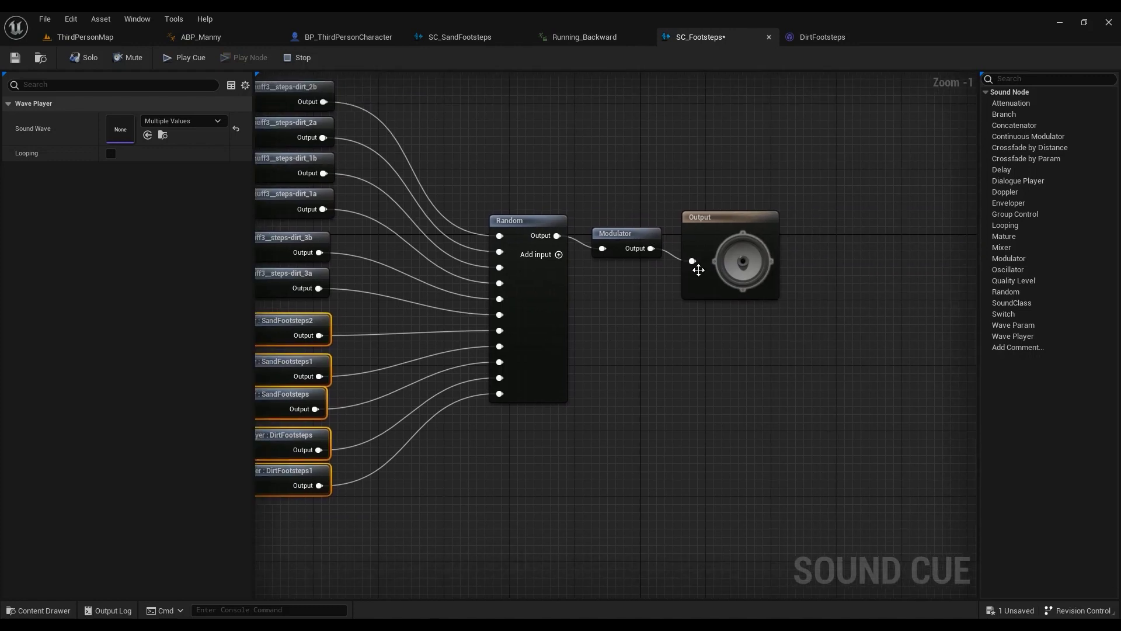
Step: Give the Modulator node Pitch 0.95–1.05 and Volume 0.05–0.15 in its Details
{"action": "left_click_drag", "start_coordinate": [557, 235], "coordinate": [605, 284]}
{"action": "type", "text": "modul"}
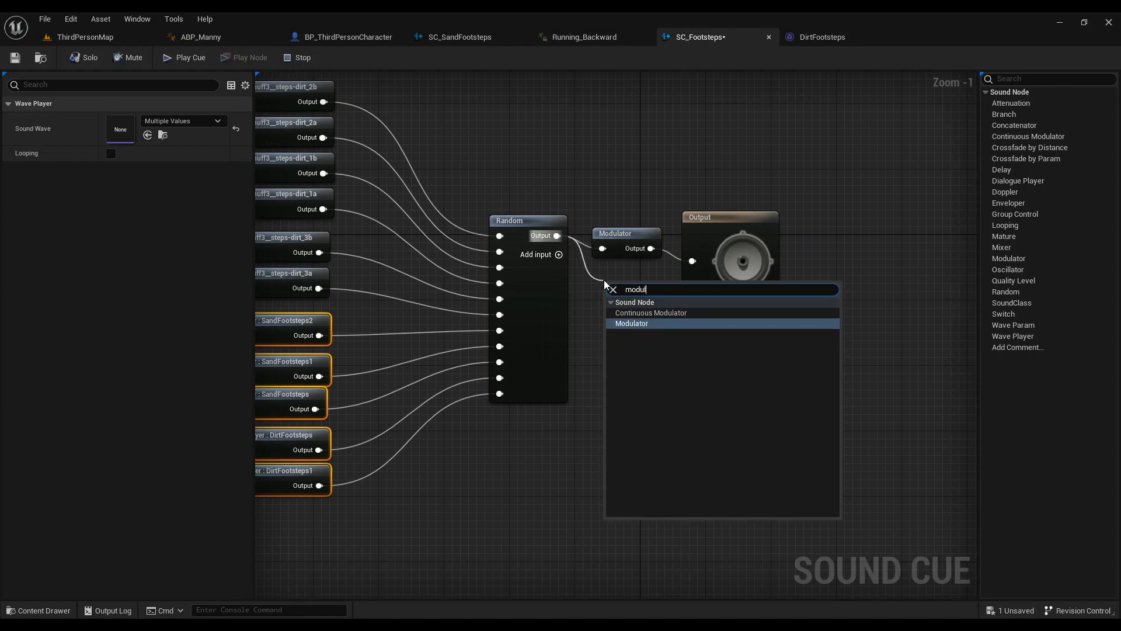
{"action": "left_click", "coordinate": [592, 325]}
{"action": "left_click", "coordinate": [613, 232]}
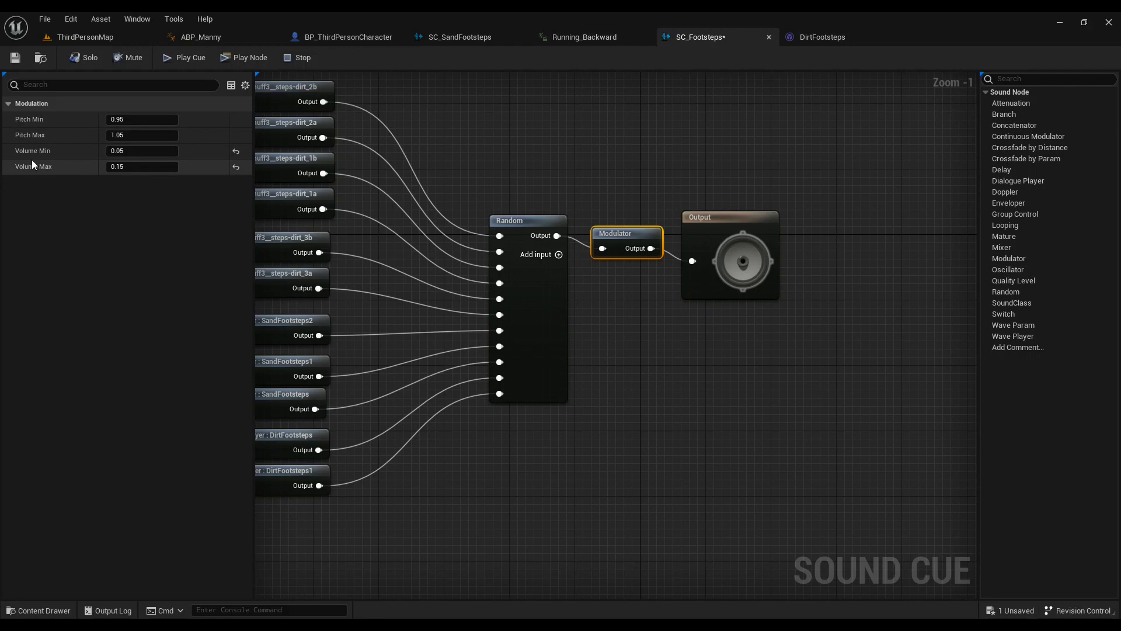
{"action": "right_click_drag", "start_coordinate": [356, 248], "coordinate": [491, 308]}
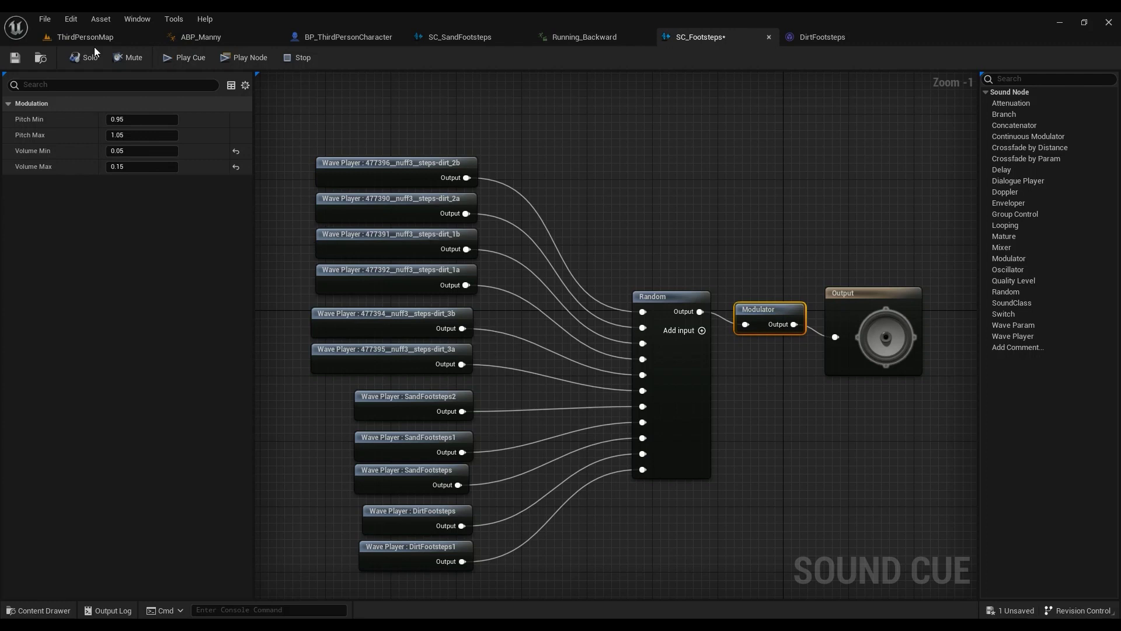
Step: Open Running_Backward from ABP_Manny and scrub frames 7–11 to check the FootPrint notifies
{"action": "left_click", "coordinate": [203, 37]}
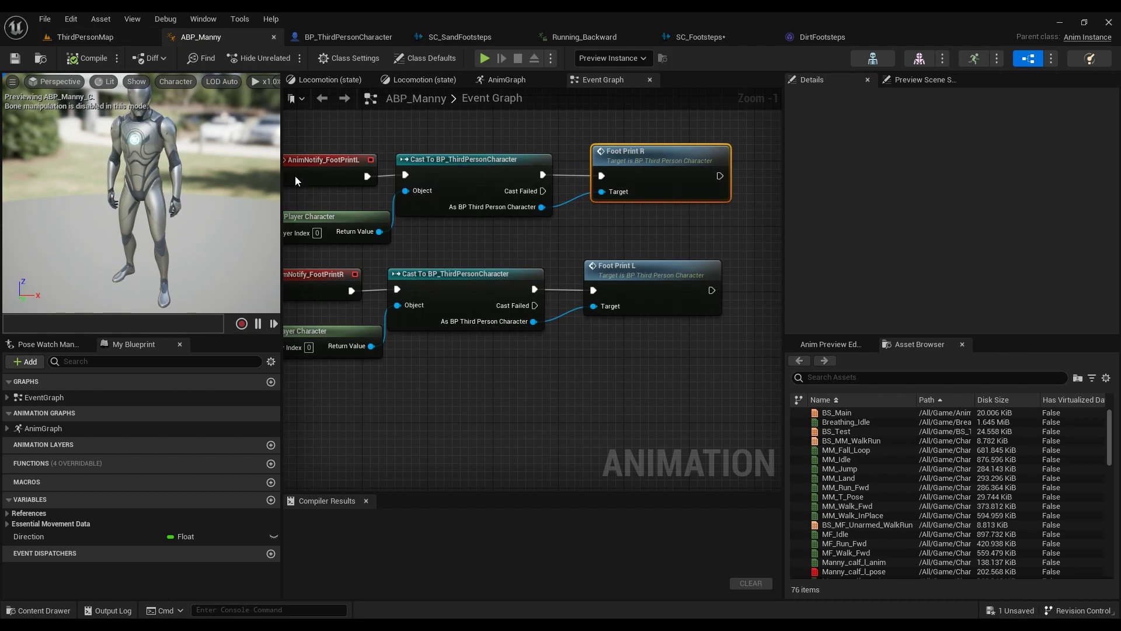
{"action": "left_click", "coordinate": [974, 58]}
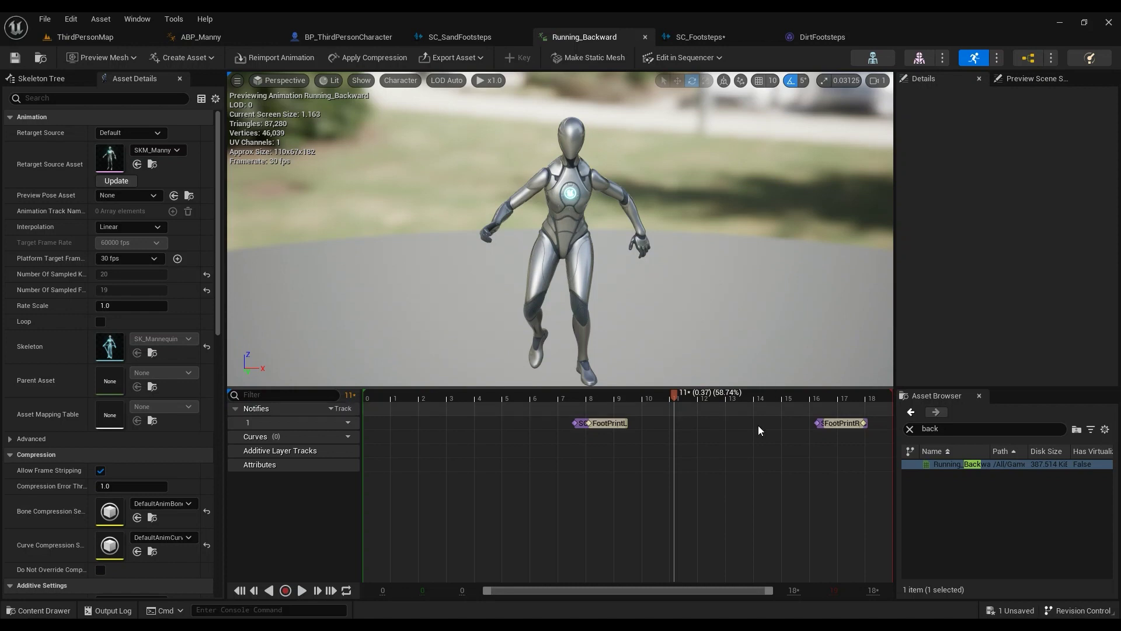
{"action": "mouse_move", "coordinate": [569, 396]}
{"action": "left_mouse_down"}
{"action": "mouse_move", "coordinate": [537, 396]}
{"action": "mouse_move", "coordinate": [563, 399]}
{"action": "left_mouse_up"}
{"action": "right_click_drag", "start_coordinate": [567, 329], "coordinate": [596, 366]}
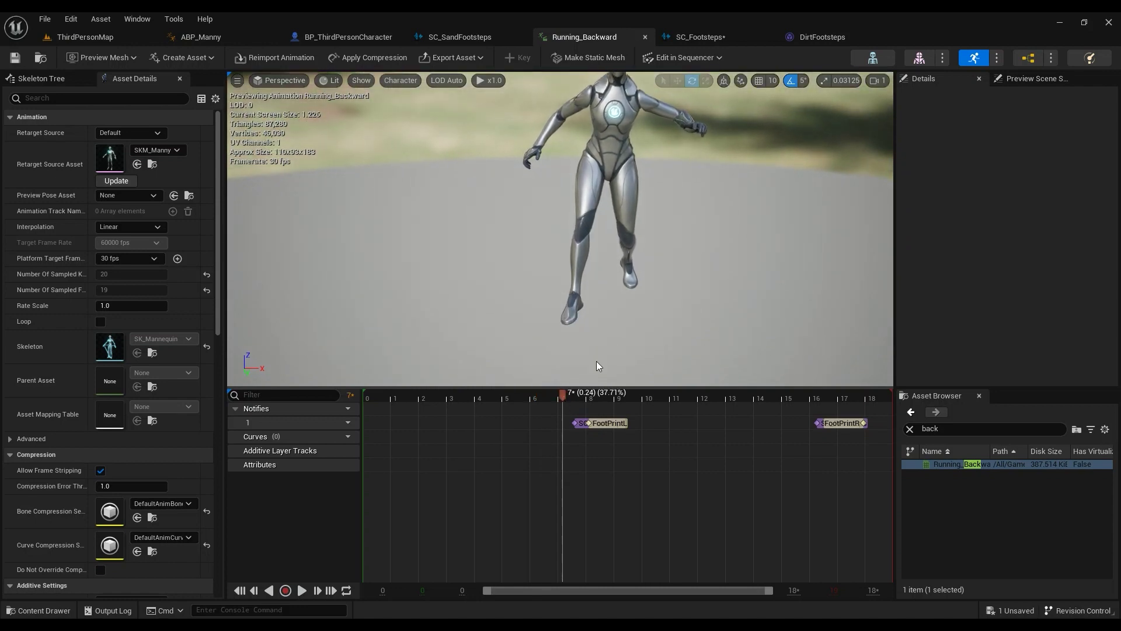
{"action": "left_click_drag", "start_coordinate": [562, 395], "coordinate": [618, 410]}
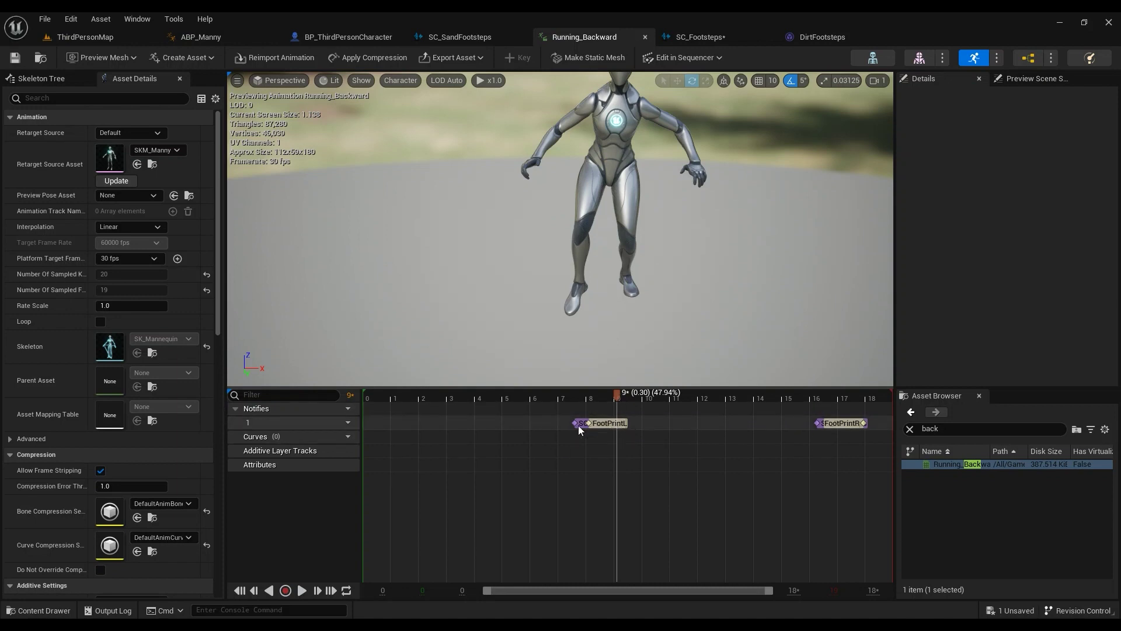
Step: Add a Play Sound notify on track 1 of Running_Backward with SC_Footsteps as its sound
{"action": "right_click", "coordinate": [638, 422]}
{"action": "mouse_move", "coordinate": [666, 447]}
{"action": "type", "text": "sound"}
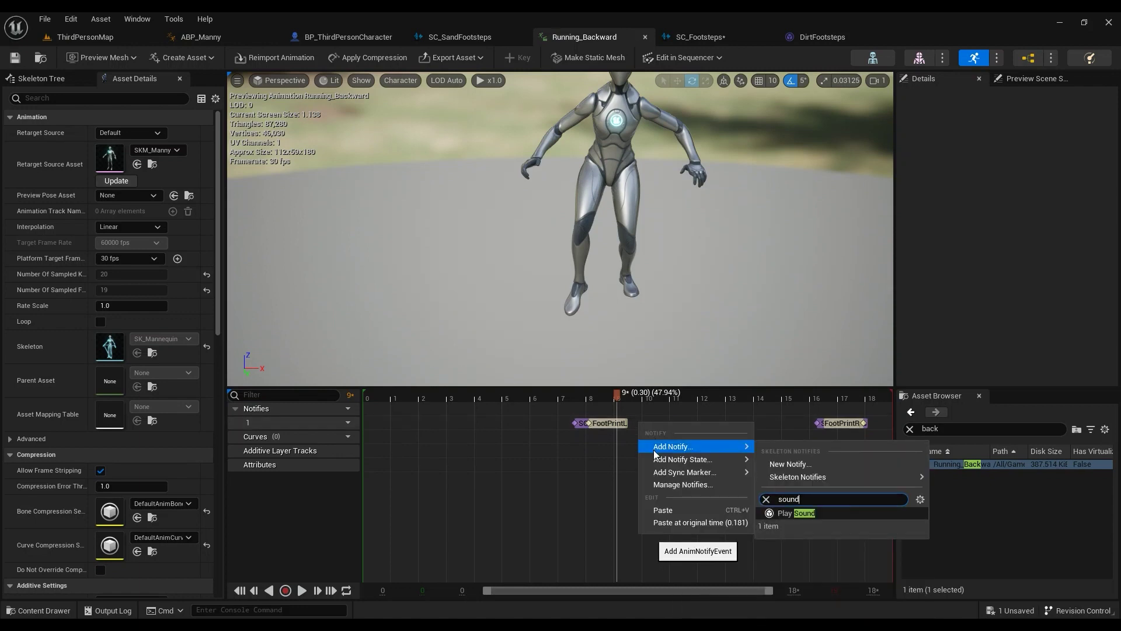
{"action": "left_click", "coordinate": [789, 513]}
{"action": "left_click", "coordinate": [665, 424]}
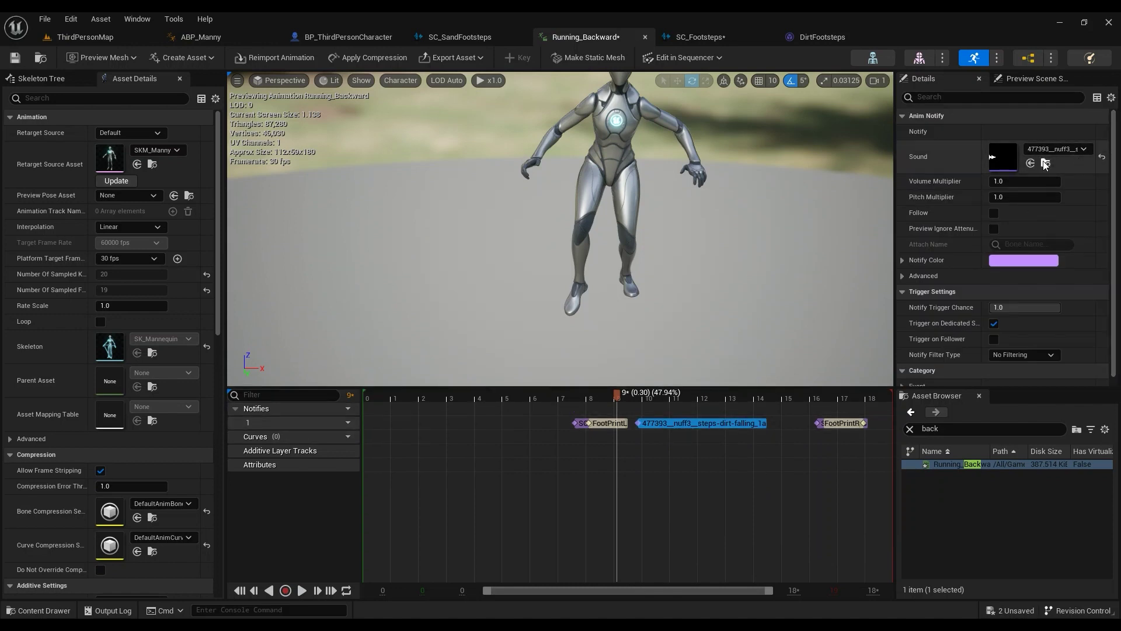
{"action": "left_click", "coordinate": [713, 39]}
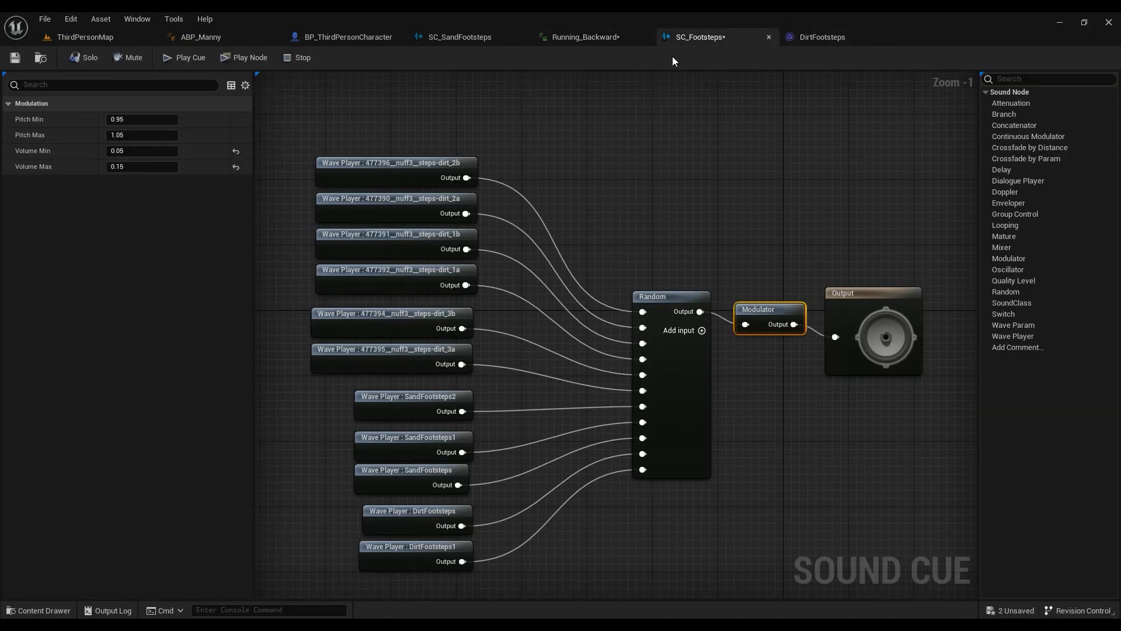
{"action": "left_click", "coordinate": [41, 58]}
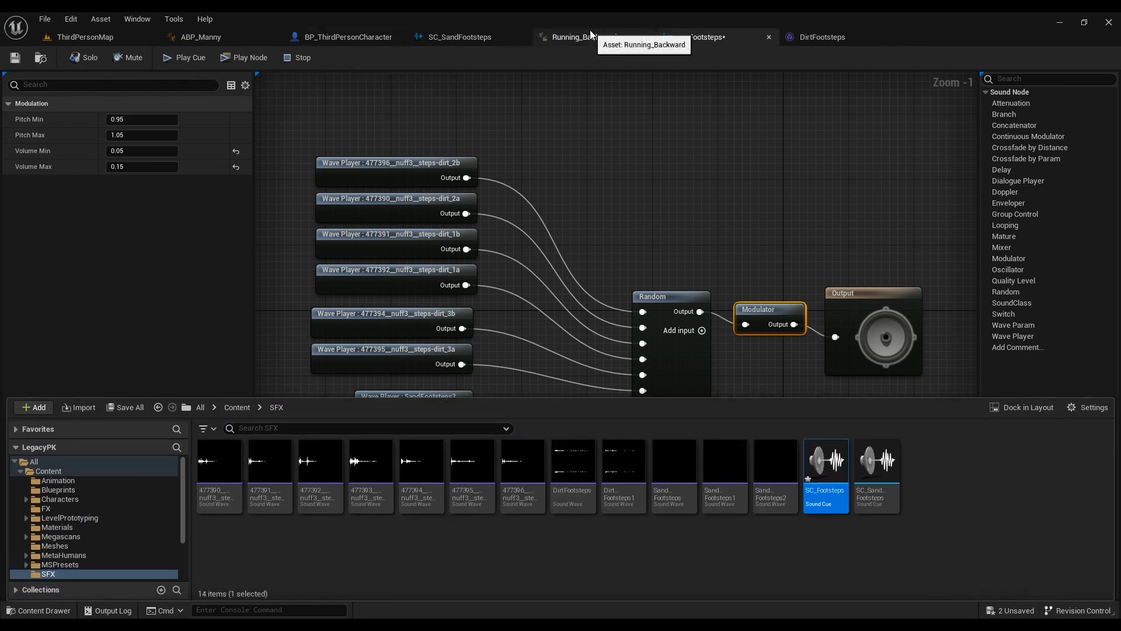
{"action": "left_click", "coordinate": [587, 36]}
{"action": "left_click", "coordinate": [1031, 162]}
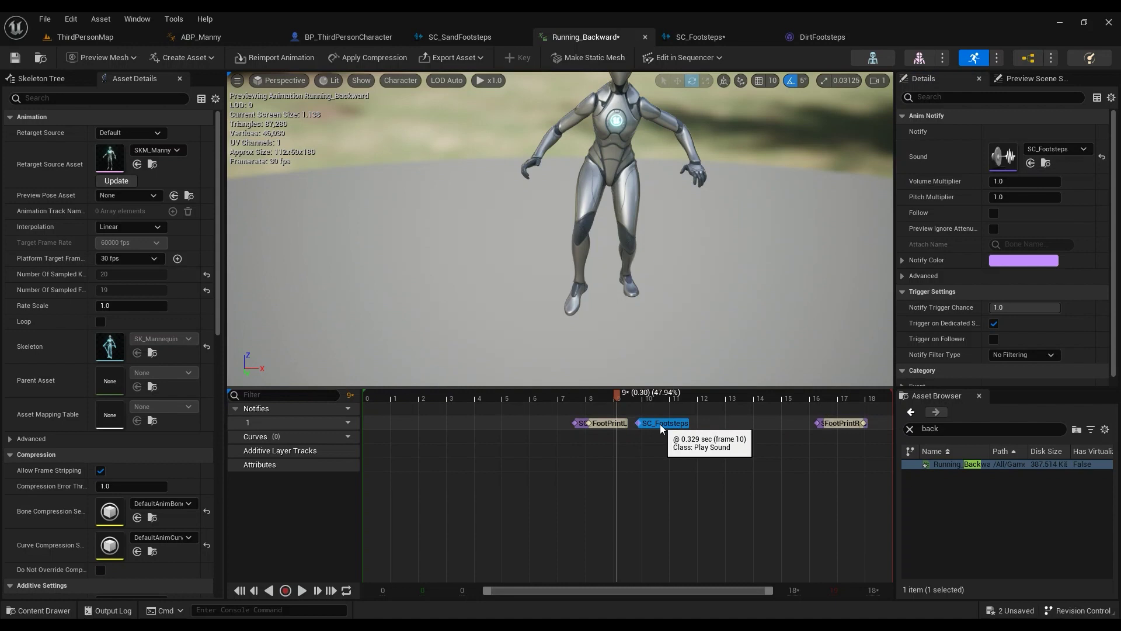
Step: Preview frame 15, then delete the SC_Footsteps notify, leaving only FootPrintL and FootPrintR
{"action": "left_click_drag", "start_coordinate": [696, 404], "coordinate": [808, 401]}
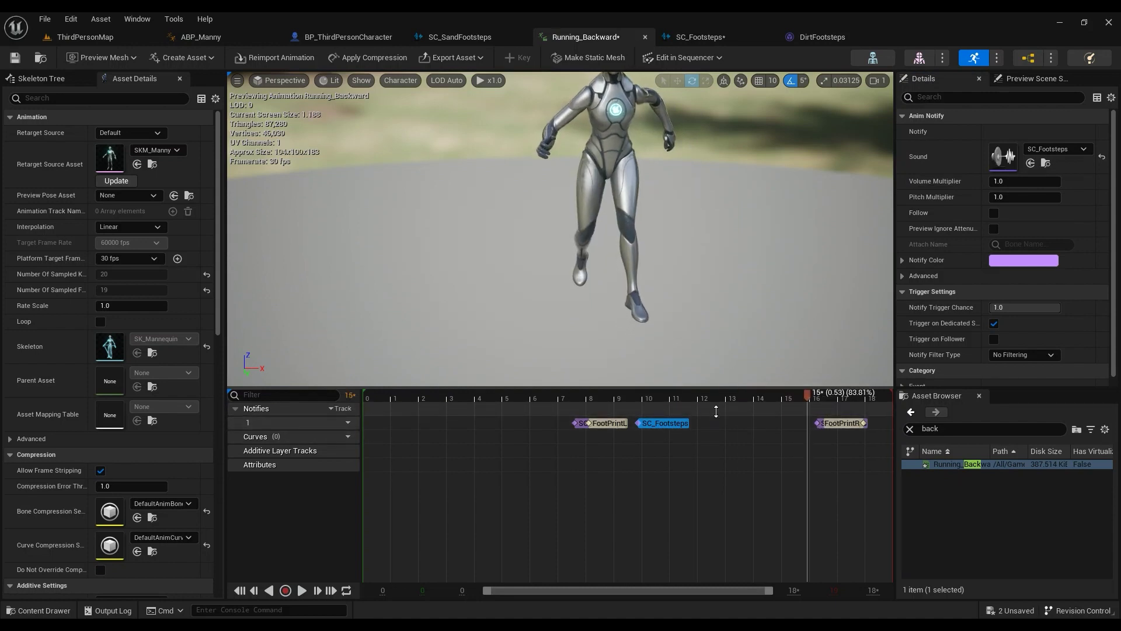
{"action": "left_click_drag", "start_coordinate": [561, 388], "coordinate": [560, 445]}
{"action": "left_click", "coordinate": [668, 482]}
{"action": "key", "text": "Delete"}
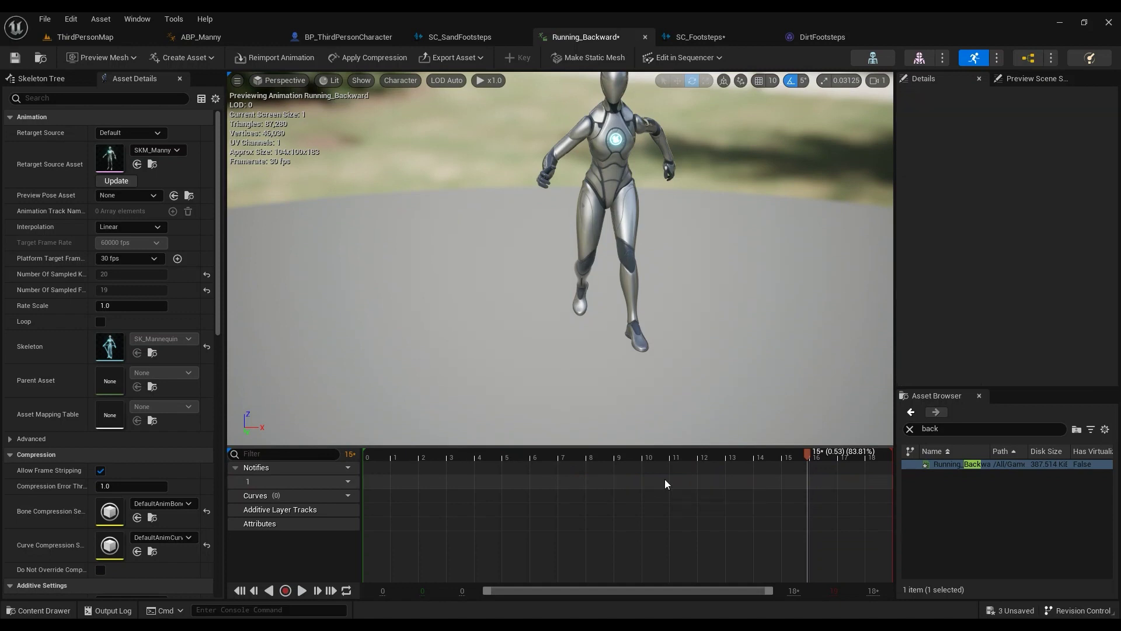
{"action": "left_click", "coordinate": [581, 456]}
{"action": "left_click", "coordinate": [986, 428]}
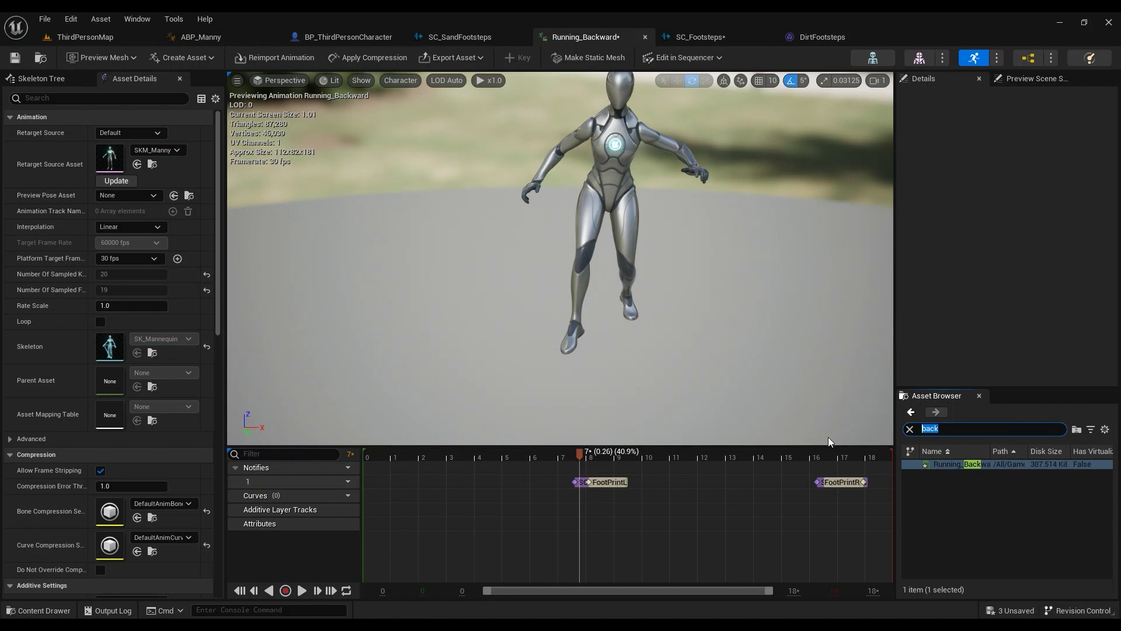
Step: Search 'bs', open the BS_Main blend space and inspect its samples
{"action": "type", "text": "bs"}
{"action": "double_click", "coordinate": [951, 464]}
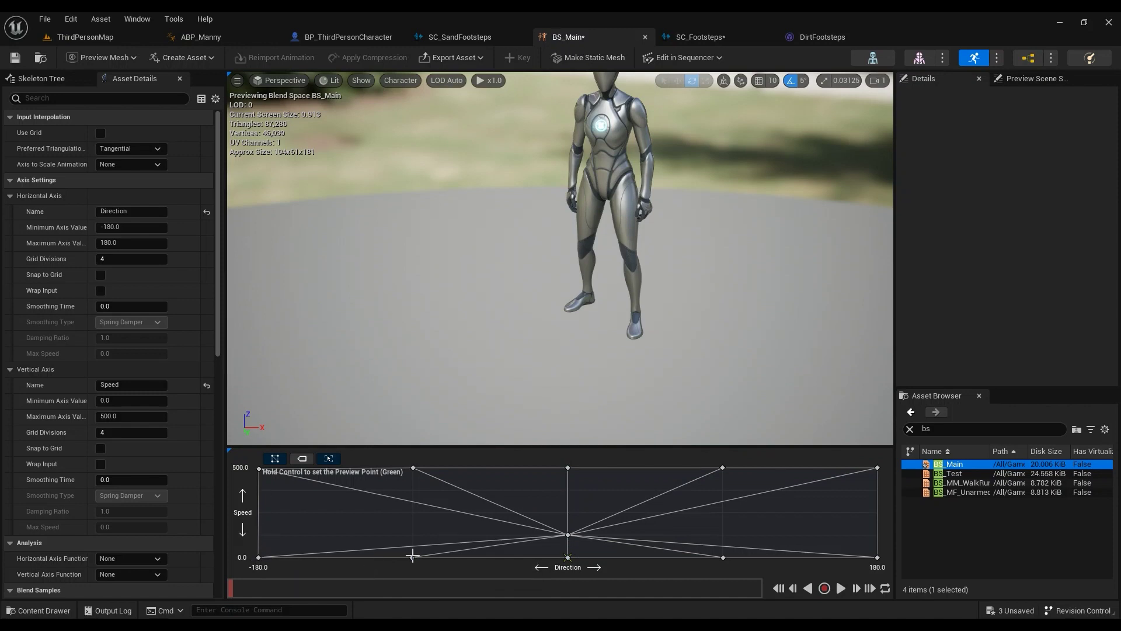
{"action": "mouse_move", "coordinate": [417, 556]}
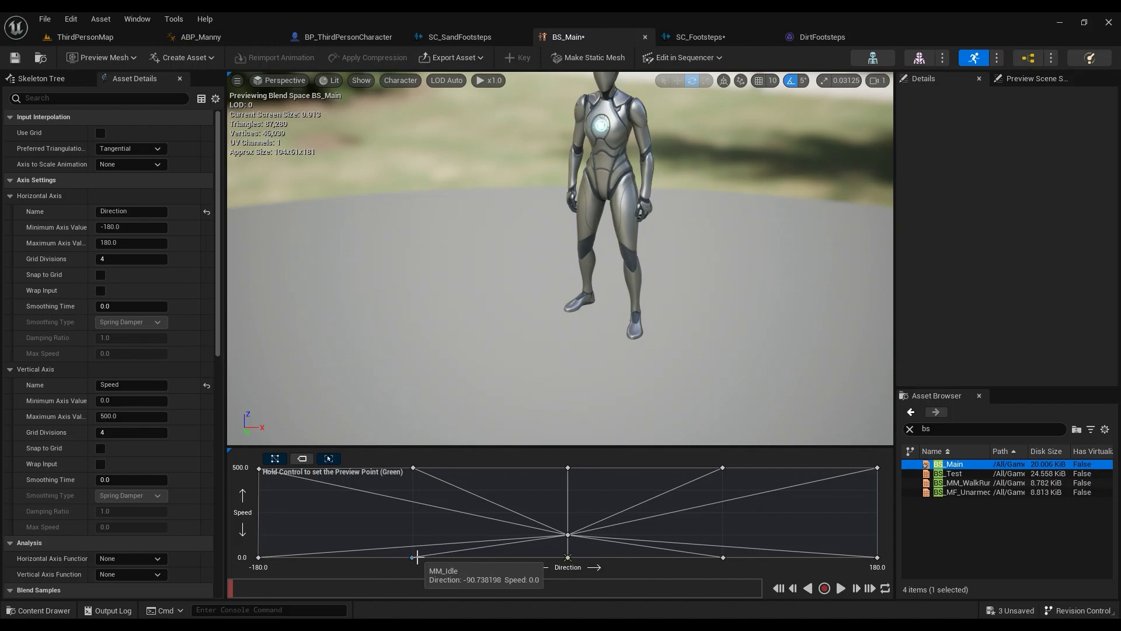
{"action": "mouse_move", "coordinate": [259, 470]}
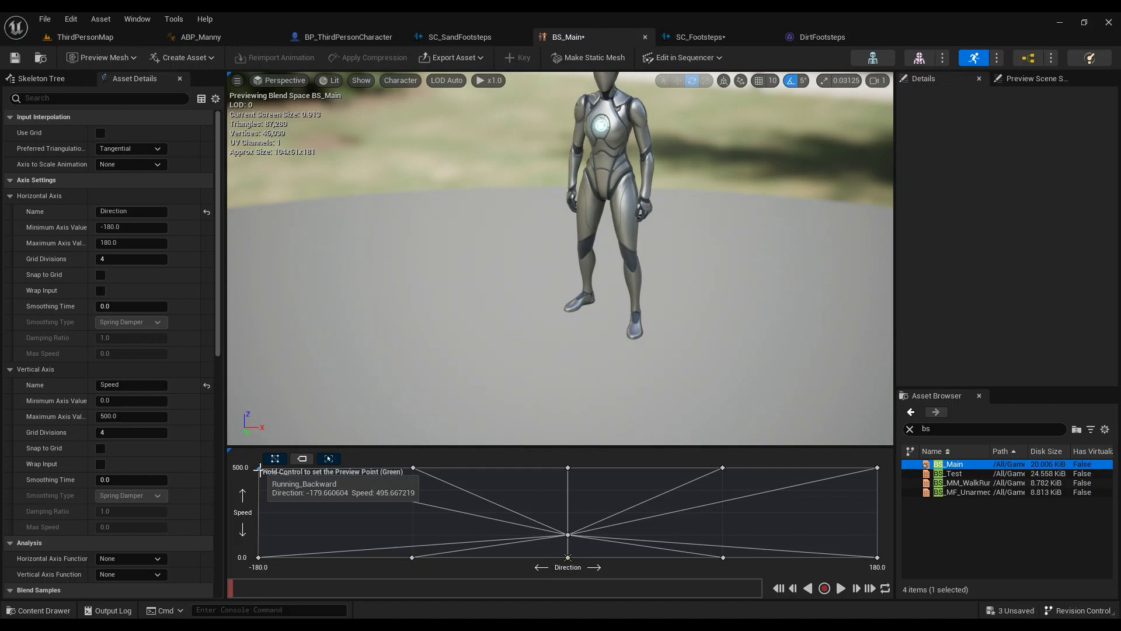
{"action": "mouse_move", "coordinate": [414, 468]}
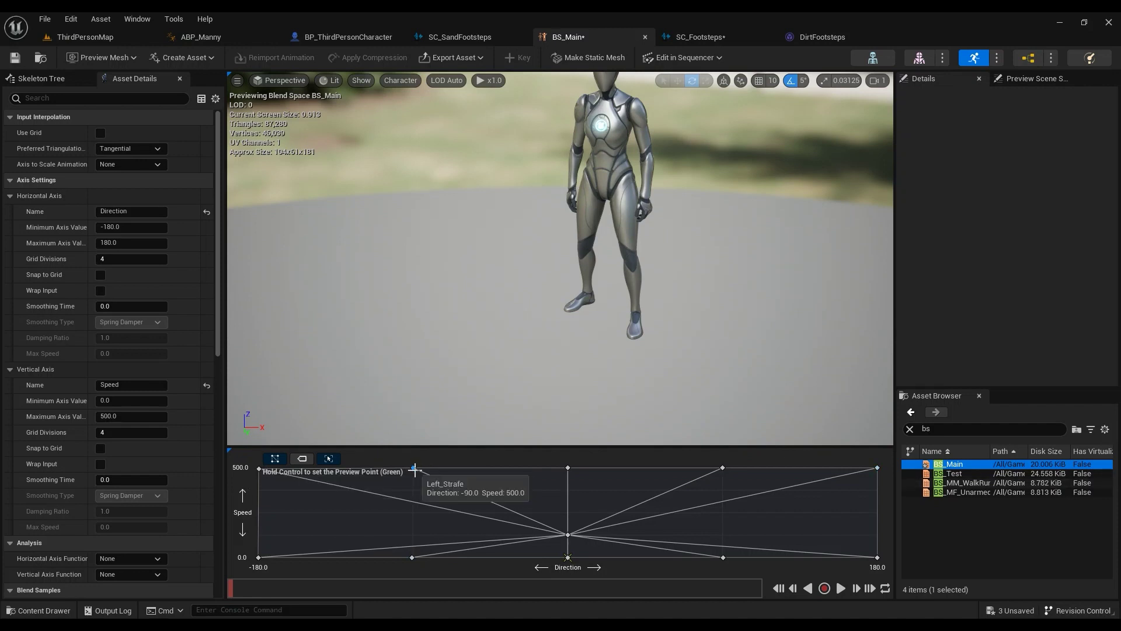
Step: Search 'straf', open Left_Strafe and scrub to frame 7 to add a notify
{"action": "left_click", "coordinate": [946, 430]}
{"action": "type", "text": "straf"}
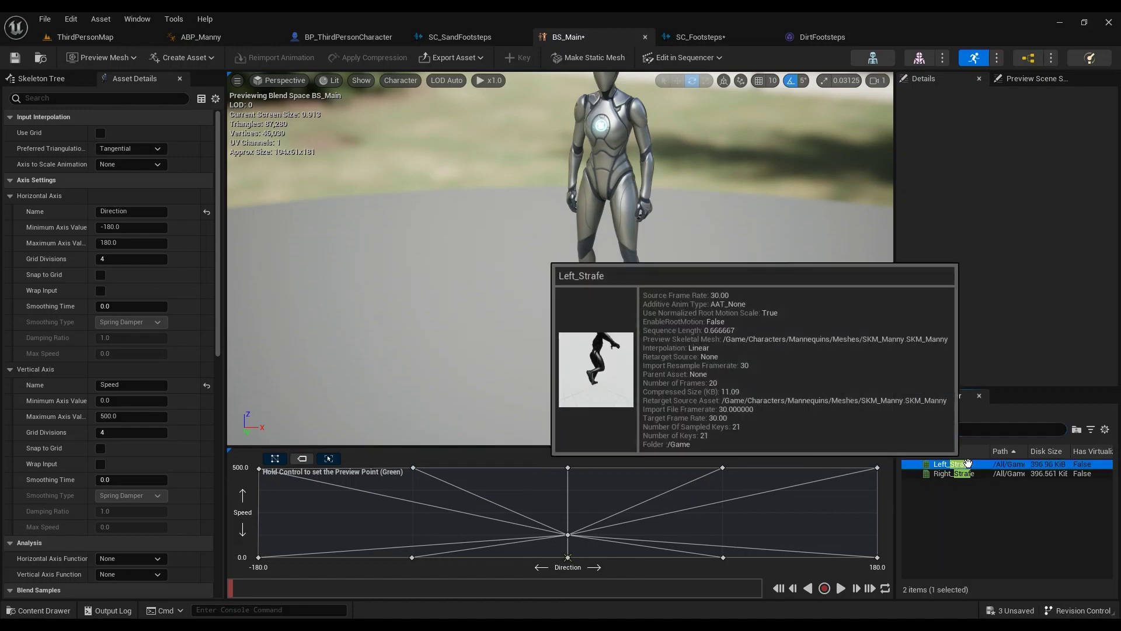
{"action": "left_click", "coordinate": [951, 464]}
{"action": "mouse_move", "coordinate": [566, 457]}
{"action": "left_mouse_down"}
{"action": "mouse_move", "coordinate": [540, 454]}
{"action": "mouse_move", "coordinate": [572, 459]}
{"action": "left_mouse_up"}
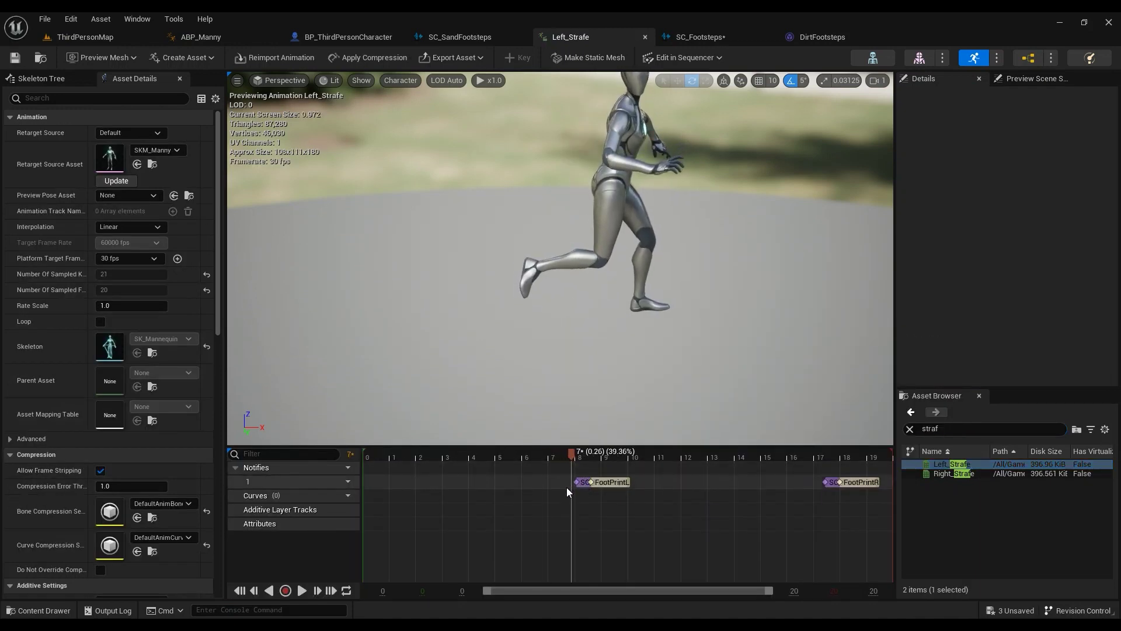
{"action": "right_click", "coordinate": [566, 481]}
{"action": "mouse_move", "coordinate": [588, 505]}
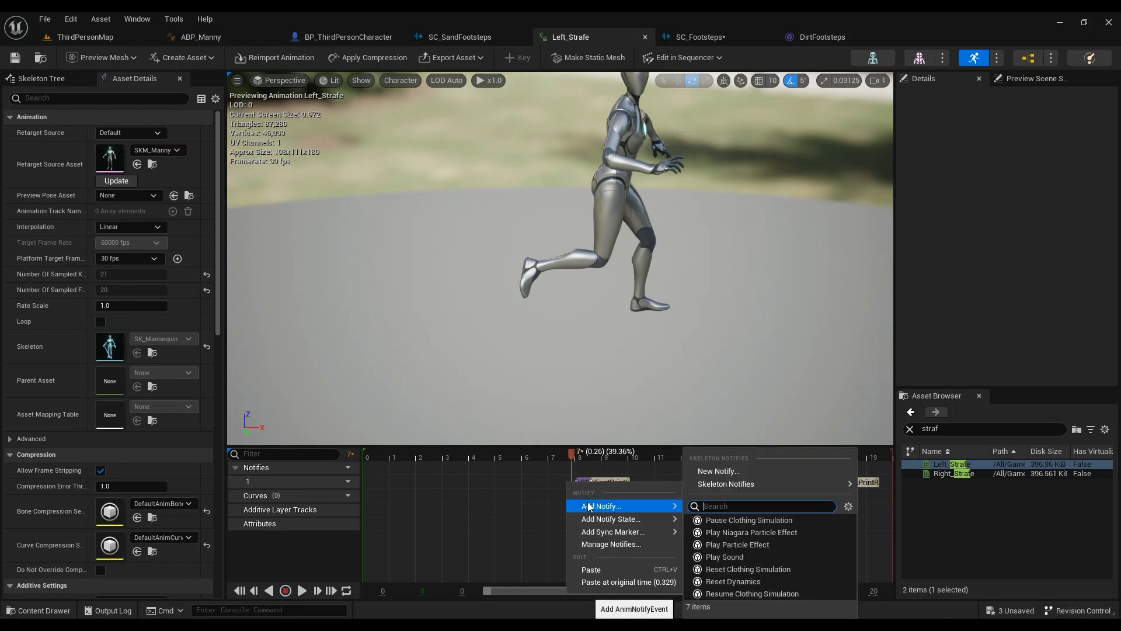
{"action": "mouse_move", "coordinate": [724, 485]}
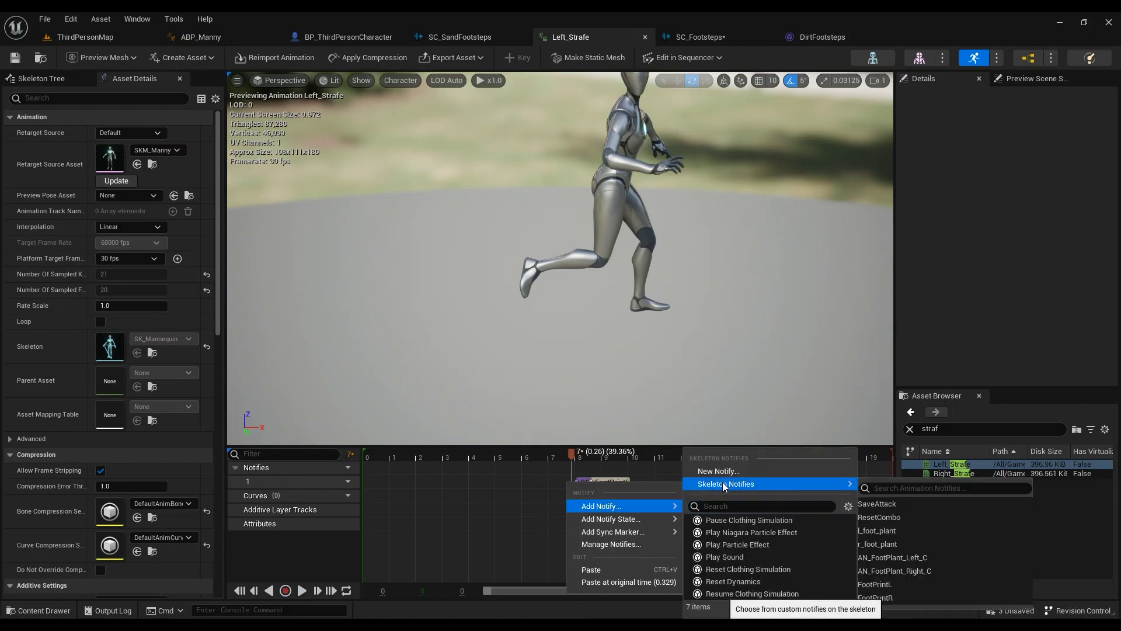
{"action": "type", "text": "soun"}
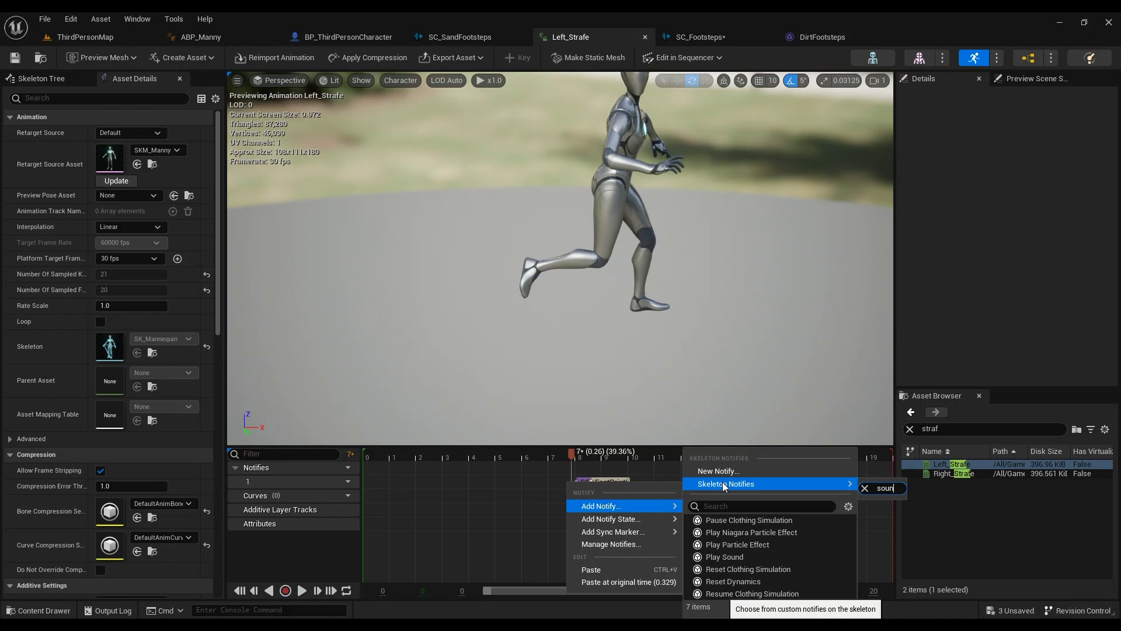
{"action": "key", "text": "BackSpace"}
{"action": "key", "text": "BackSpace"}
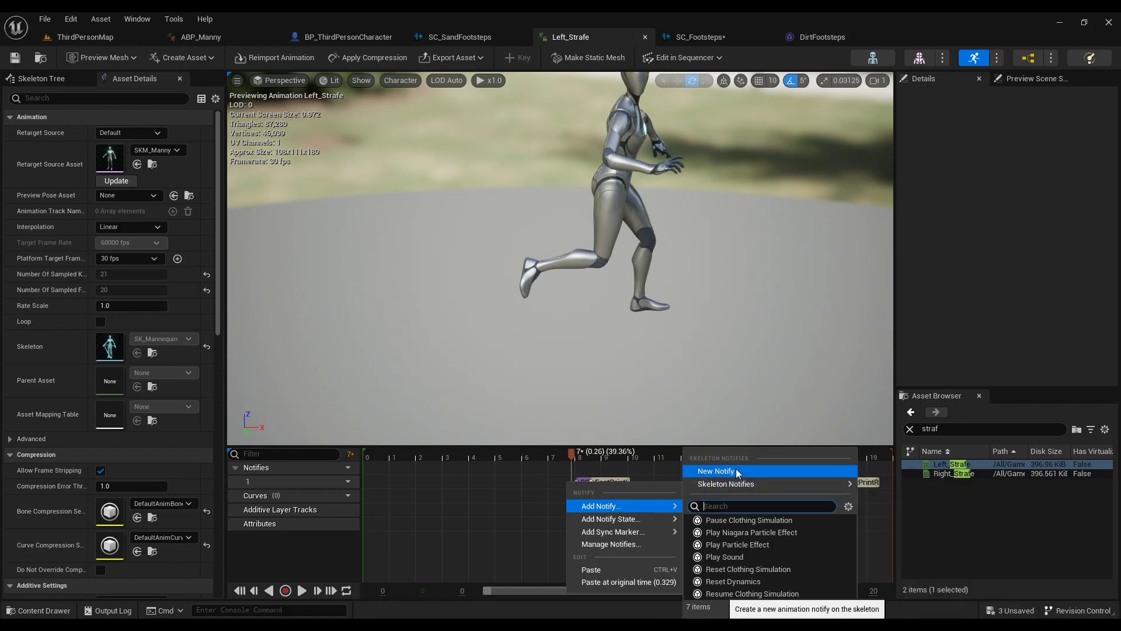
{"action": "key", "text": "Escape"}
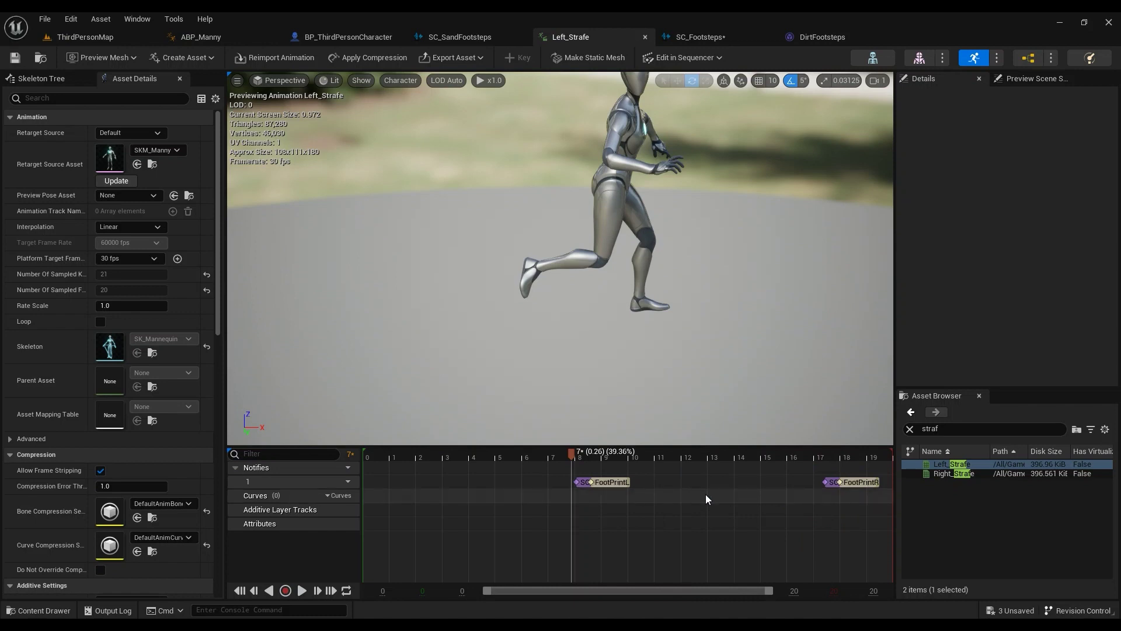
{"action": "right_click", "coordinate": [546, 480]}
{"action": "type", "text": "sound"}
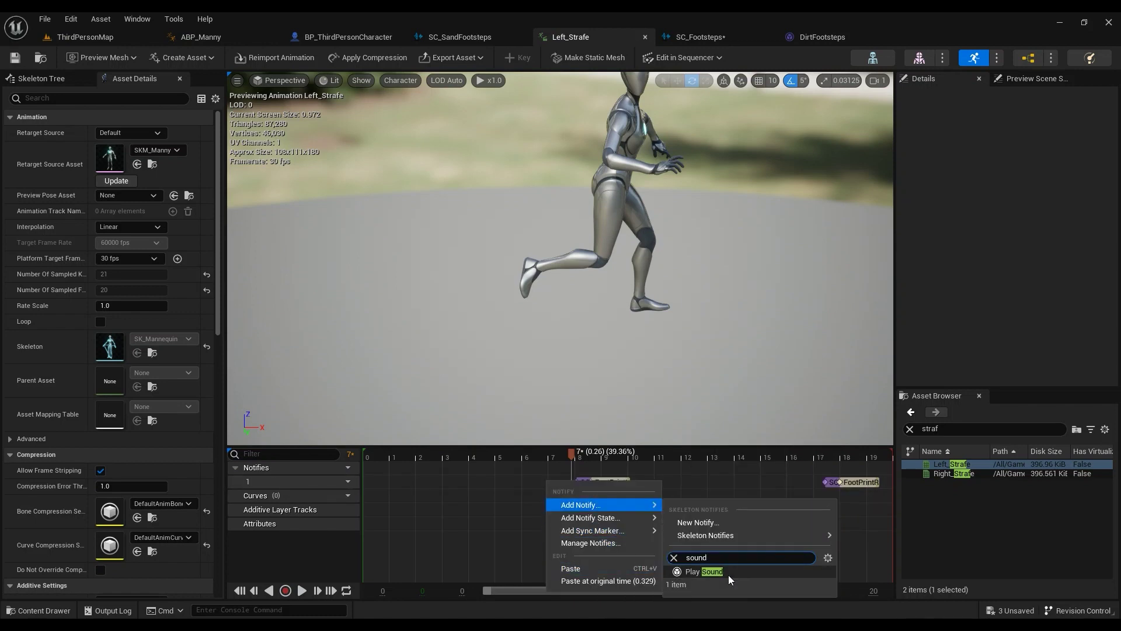
{"action": "left_click", "coordinate": [570, 457]}
{"action": "left_click", "coordinate": [571, 457]}
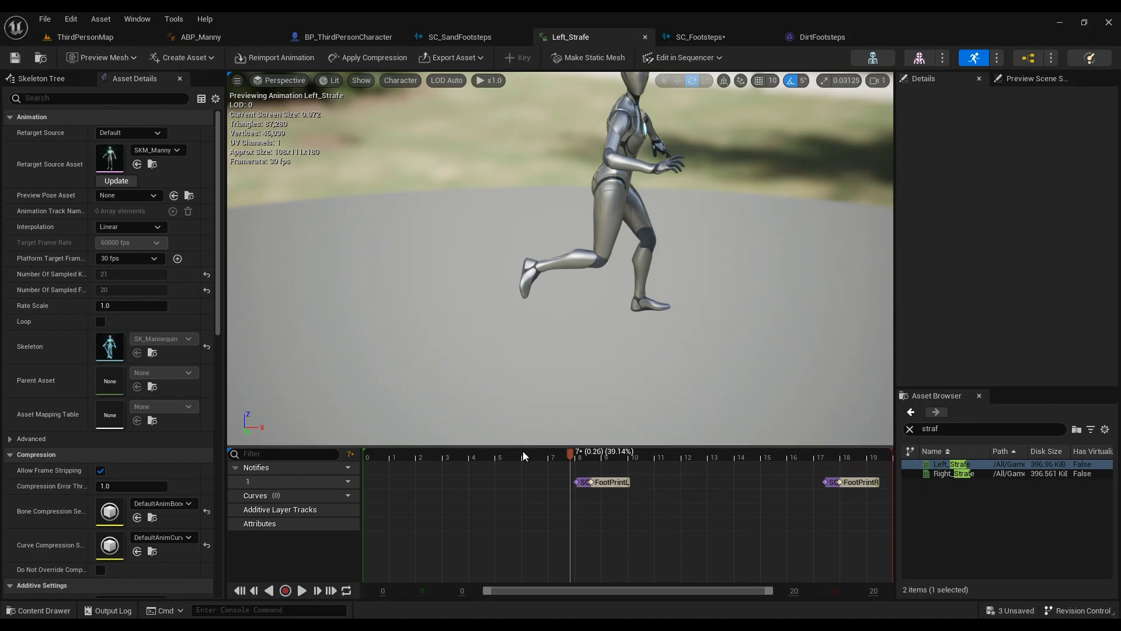
{"action": "left_click", "coordinate": [445, 456]}
Step: Paste an SC_Footsteps sound notify at frame 4, then delete it again
{"action": "left_click_drag", "start_coordinate": [446, 457], "coordinate": [479, 486]}
{"action": "key", "text": "ctrl+v"}
{"action": "left_click_drag", "start_coordinate": [562, 488], "coordinate": [483, 484]}
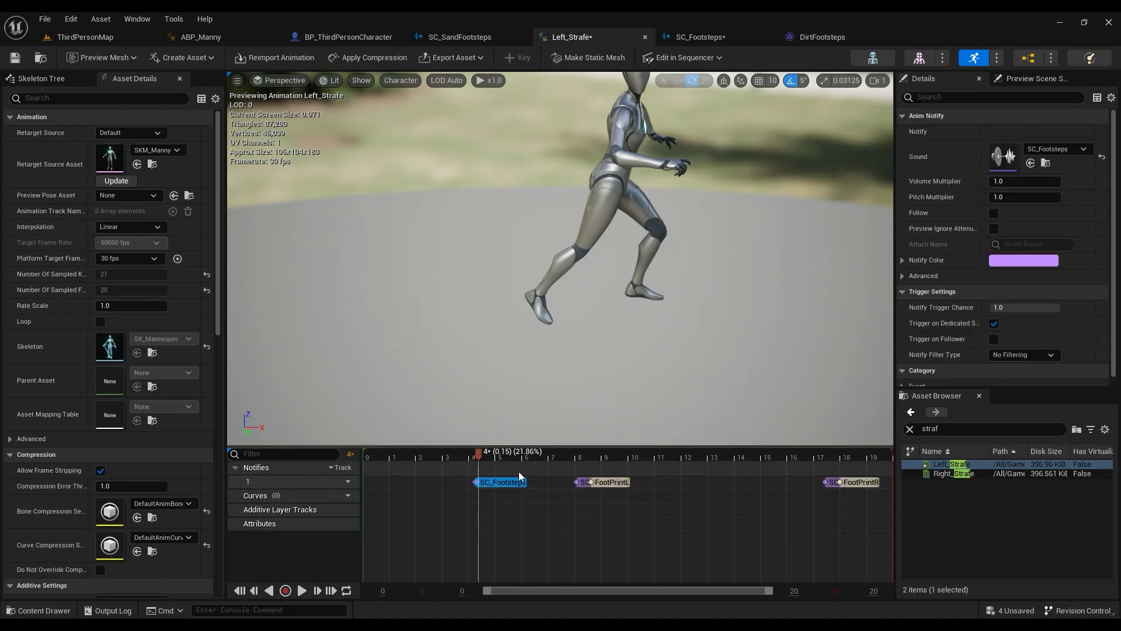
{"action": "key", "text": "Delete"}
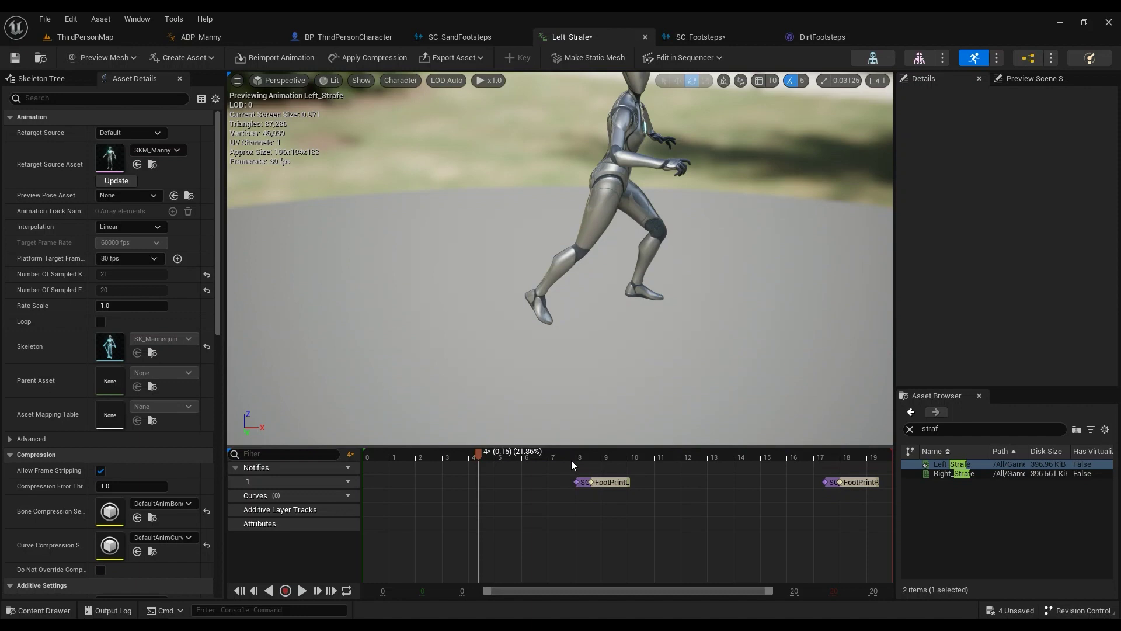
Step: Play to frame 7 and set the sound notify beside FootPrintL to Volume Multiplier 10
{"action": "left_click_drag", "start_coordinate": [479, 452], "coordinate": [334, 457]}
{"action": "key", "text": "space"}
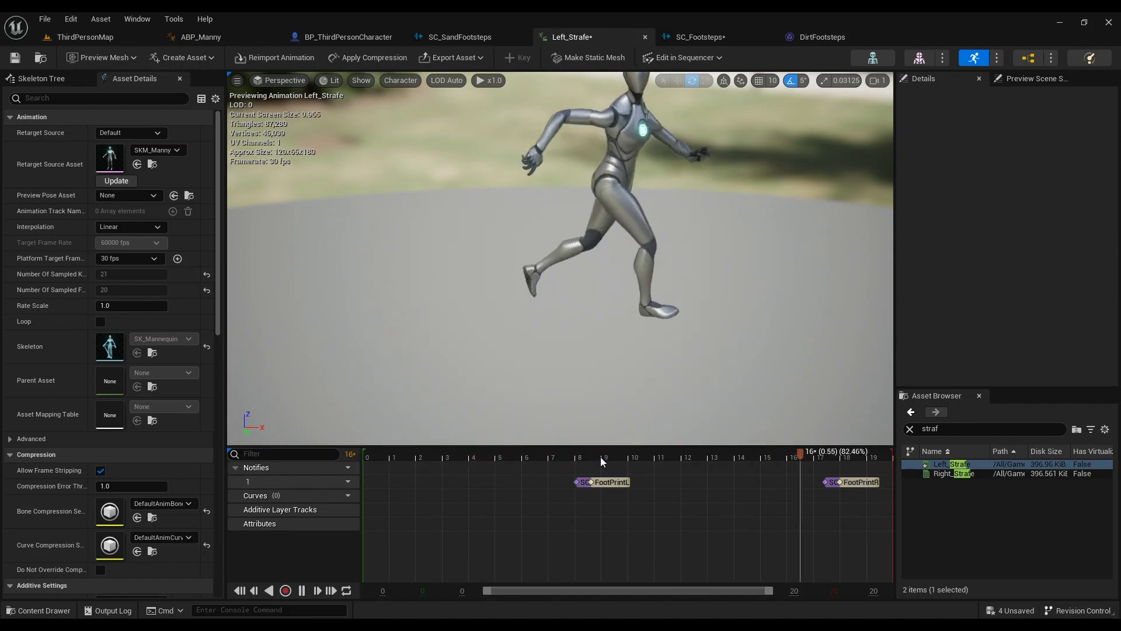
{"action": "left_click", "coordinate": [570, 459]}
{"action": "left_click", "coordinate": [587, 483]}
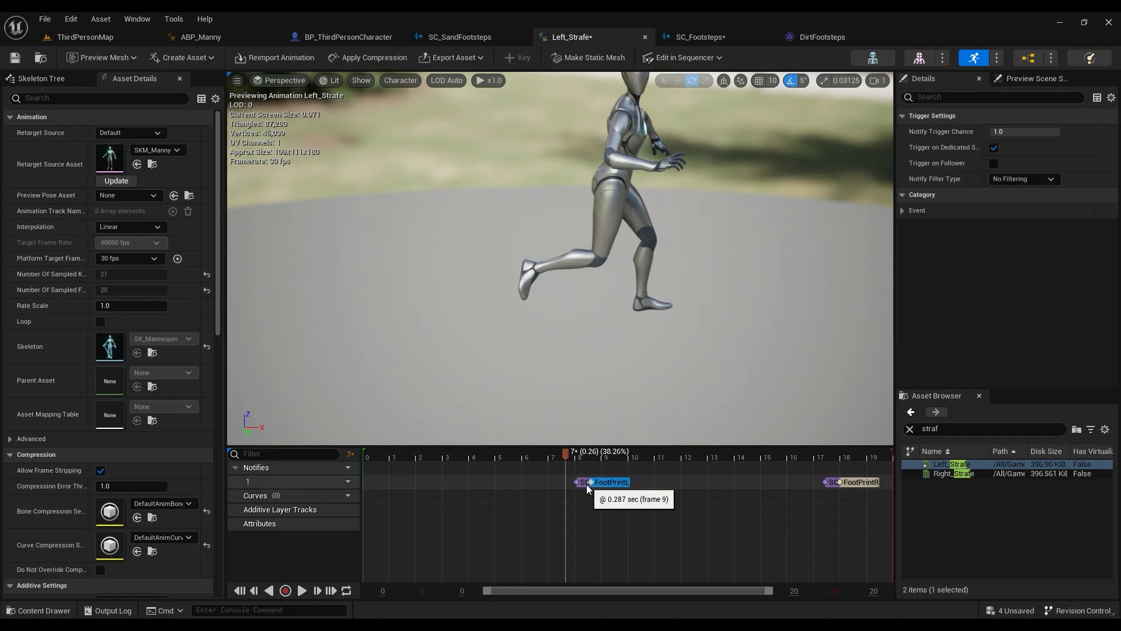
{"action": "left_click", "coordinate": [584, 481]}
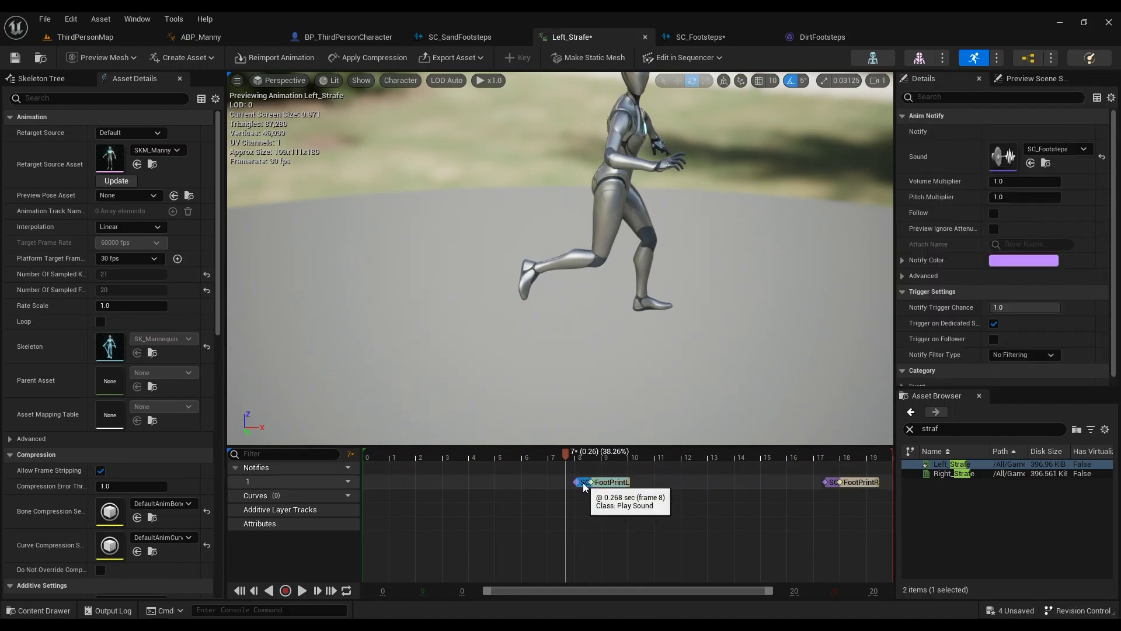
{"action": "left_click", "coordinate": [1012, 181]}
{"action": "type", "text": "10"}
{"action": "key", "text": "Return"}
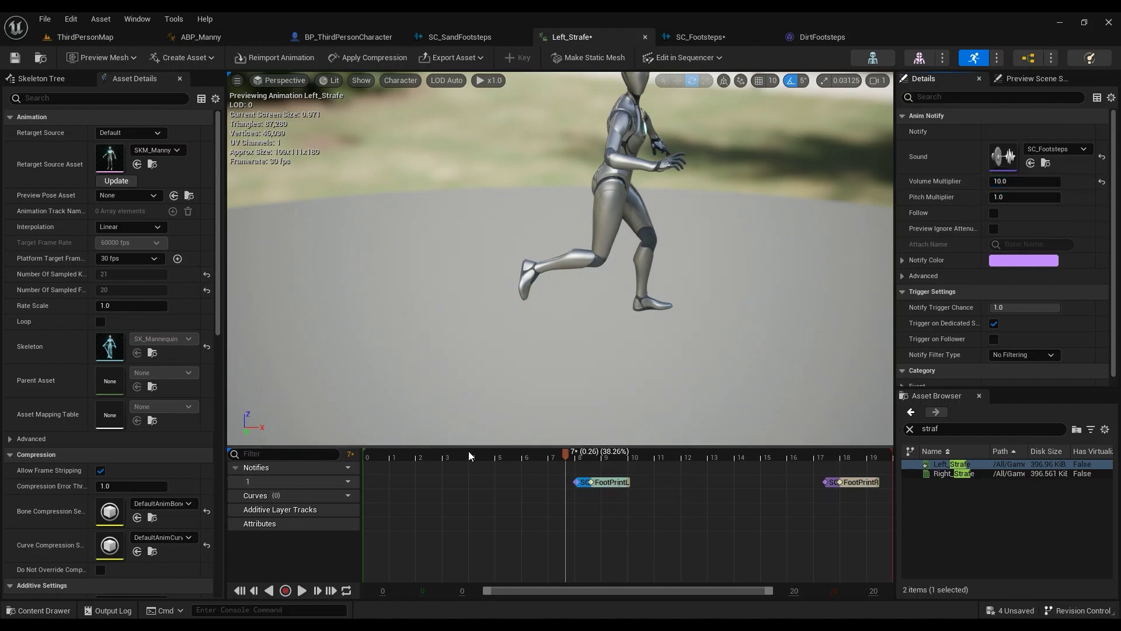
Step: Play the animation to hear the footsteps, then undo the Volume Multiplier back to 1.0
{"action": "left_click", "coordinate": [383, 457]}
{"action": "key", "text": "space"}
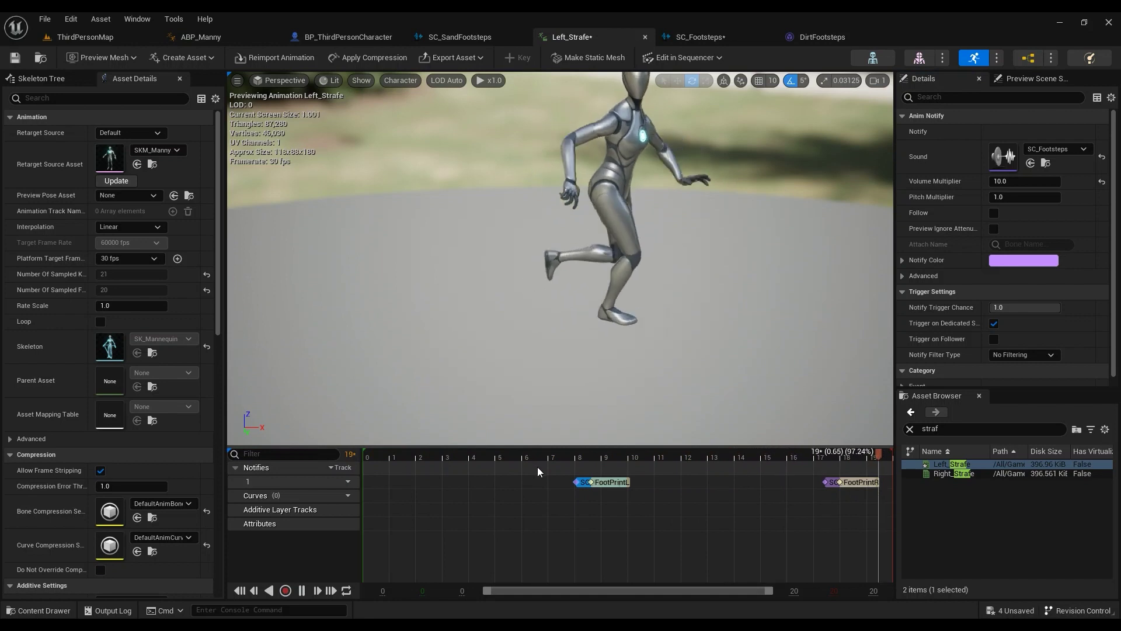
{"action": "key", "text": "space"}
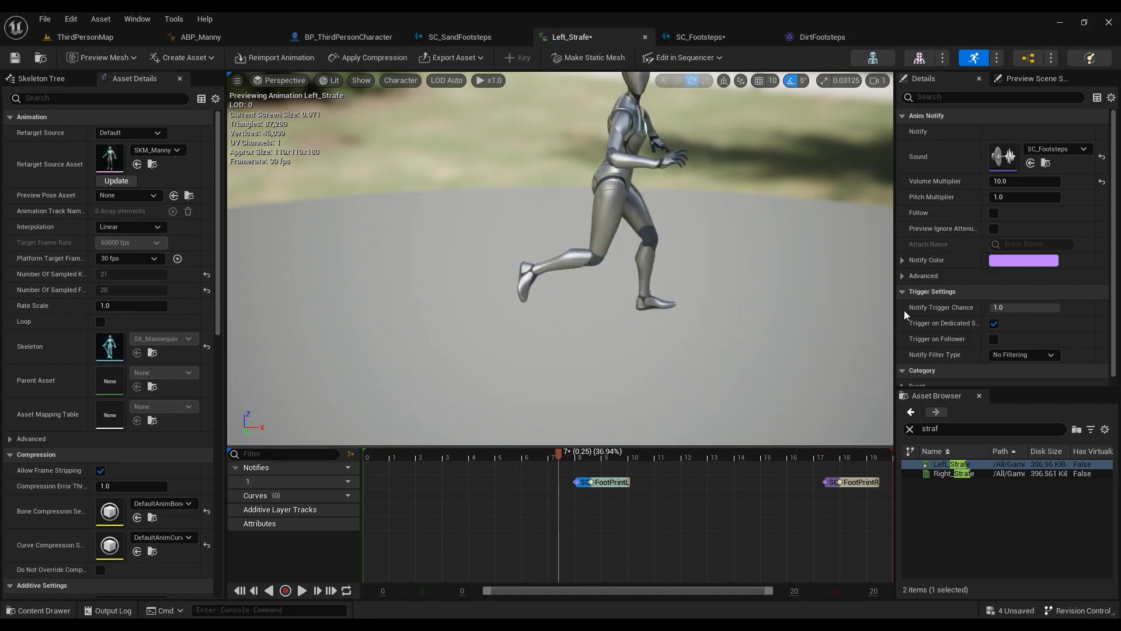
{"action": "key", "text": "ctrl+z"}
Step: Save Left_Strafe, return to ThirdPersonMap, and open Edit > Project Settings
{"action": "left_click", "coordinate": [16, 59]}
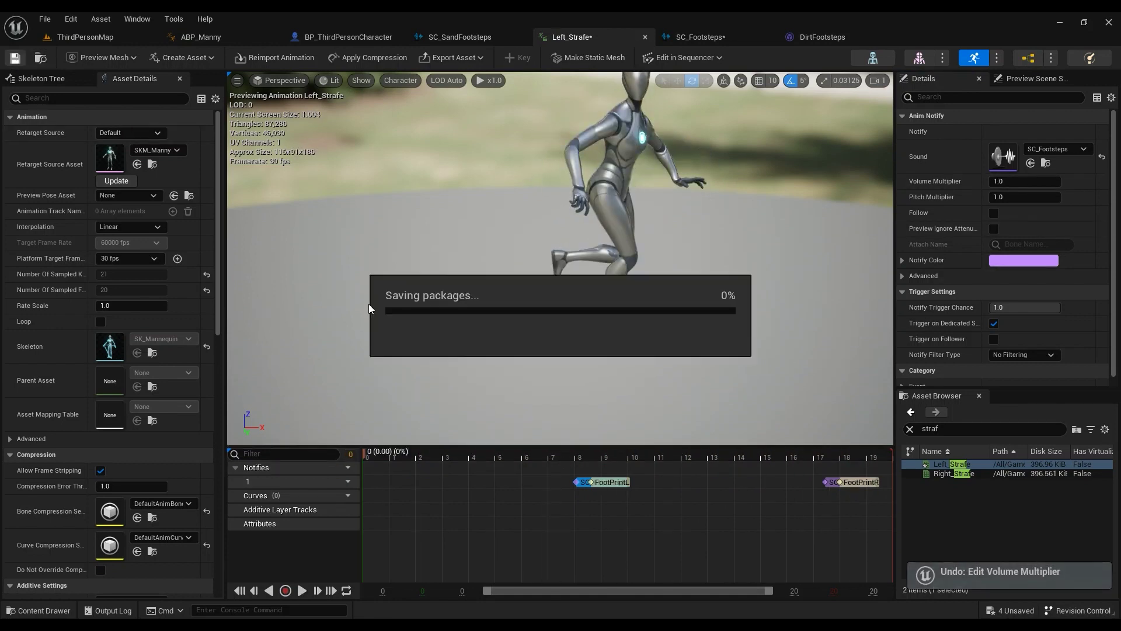
{"action": "left_click", "coordinate": [99, 41]}
{"action": "right_click_drag", "start_coordinate": [581, 280], "coordinate": [581, 316]}
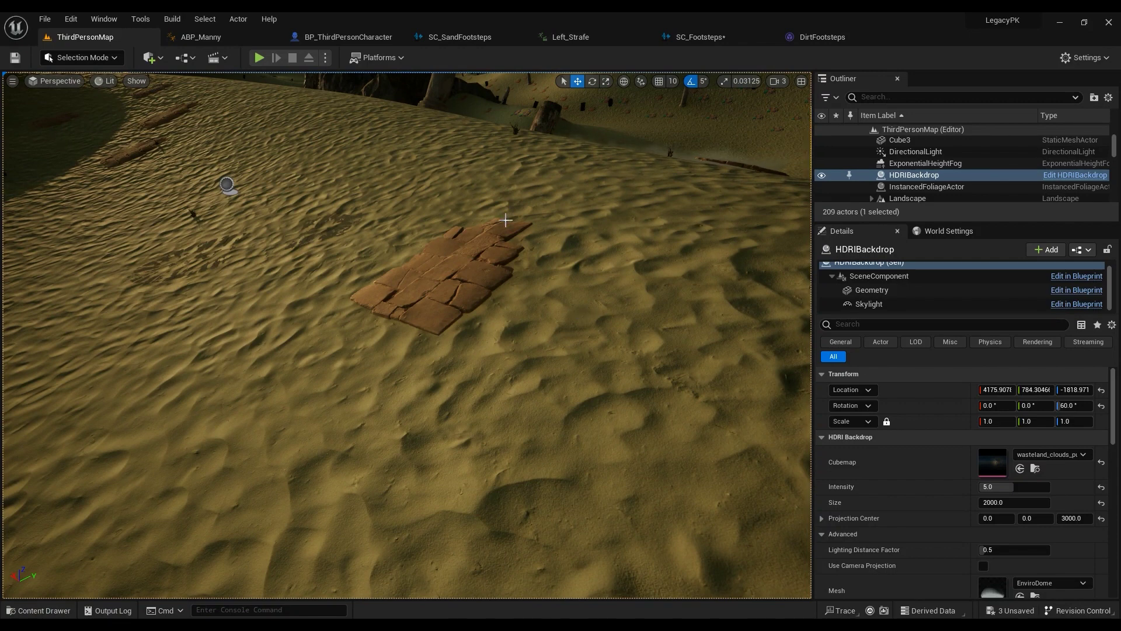
{"action": "left_click", "coordinate": [71, 18]}
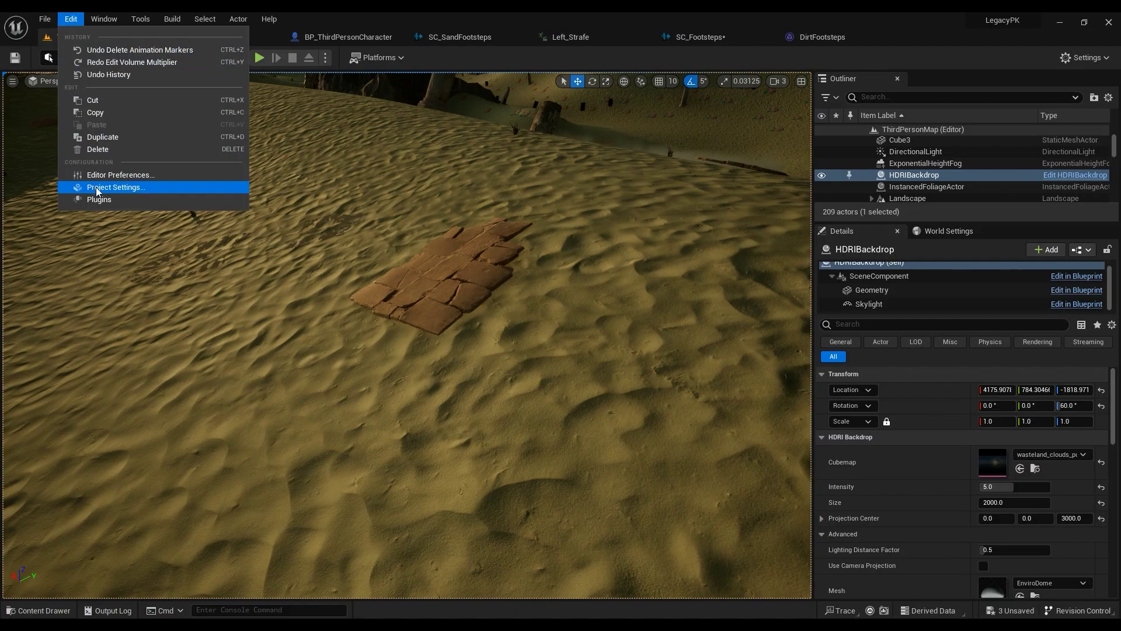
{"action": "left_click", "coordinate": [115, 188]}
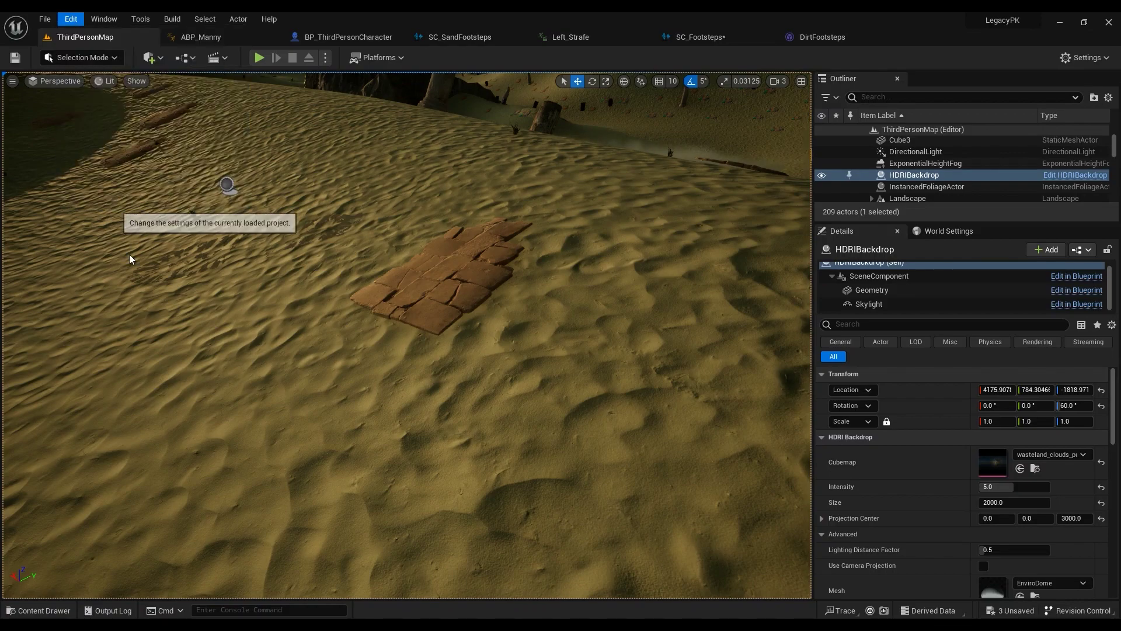
{"action": "scroll", "coordinate": [97, 381], "scroll_direction": "down", "scroll_amount": 5}
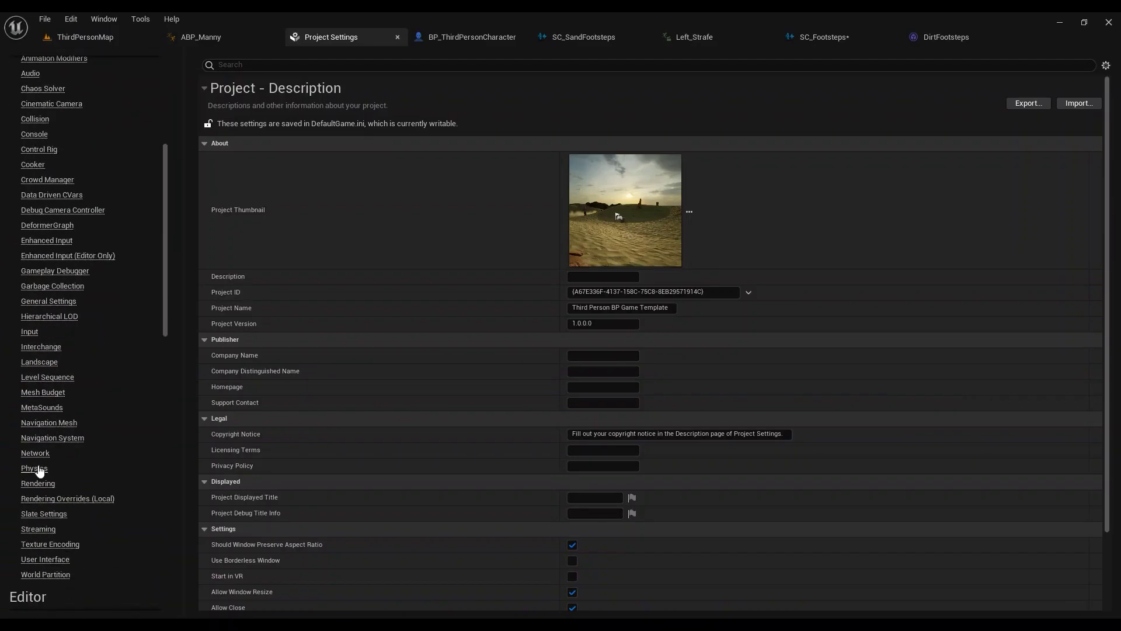
Step: Check that Physics > Physical Surface lists Sand, Stone and Wood, then return to ThirdPersonMap
{"action": "left_click", "coordinate": [35, 468]}
{"action": "left_click_drag", "start_coordinate": [1111, 133], "coordinate": [1110, 411]}
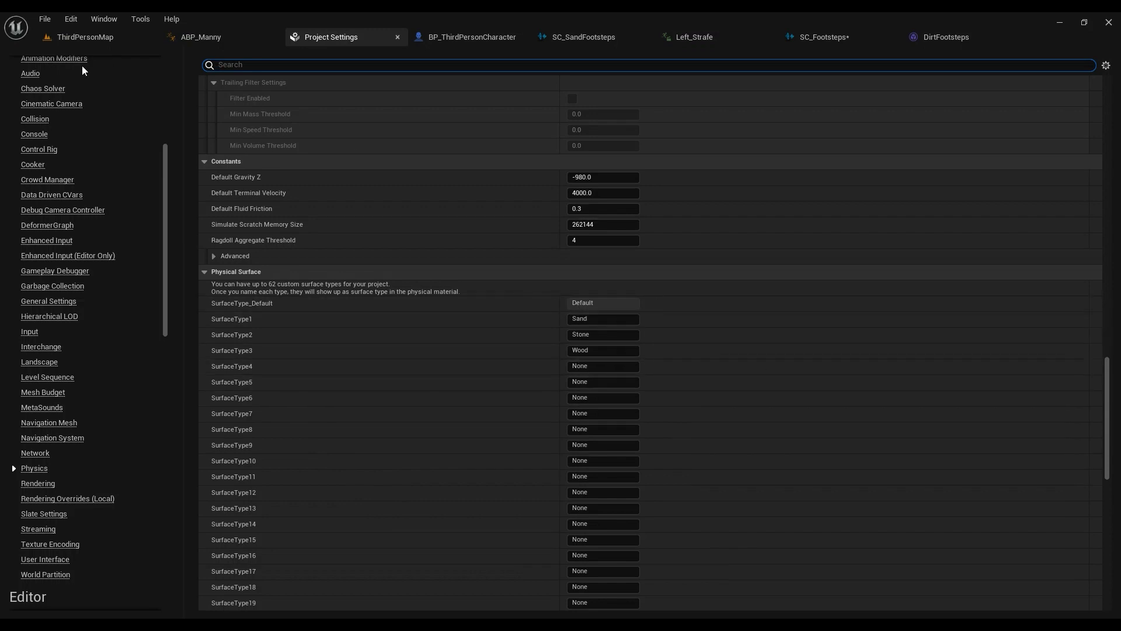
{"action": "left_click", "coordinate": [75, 37]}
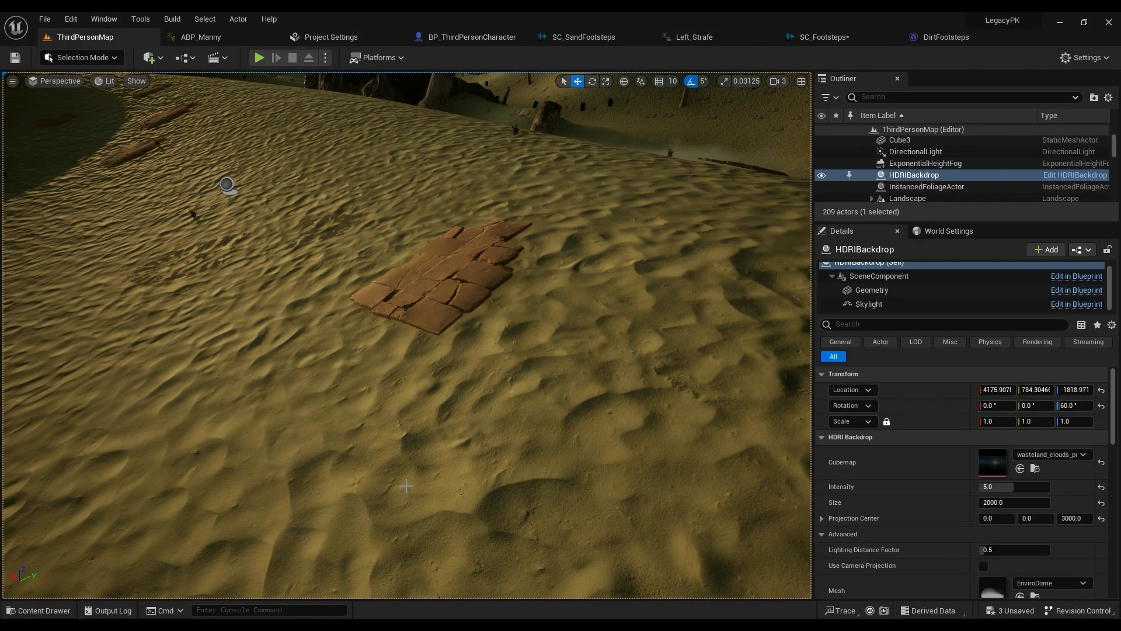
Step: Navigate the Content Drawer from Content into the Materials folder
{"action": "left_click", "coordinate": [44, 610]}
{"action": "left_click", "coordinate": [236, 407]}
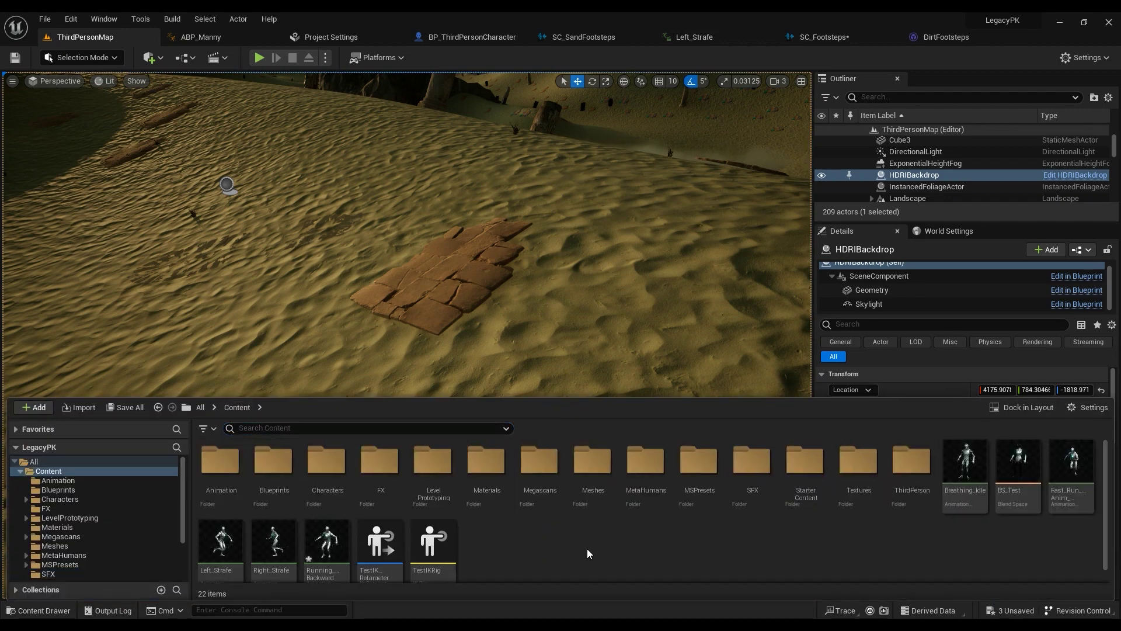
{"action": "double_click", "coordinate": [487, 464]}
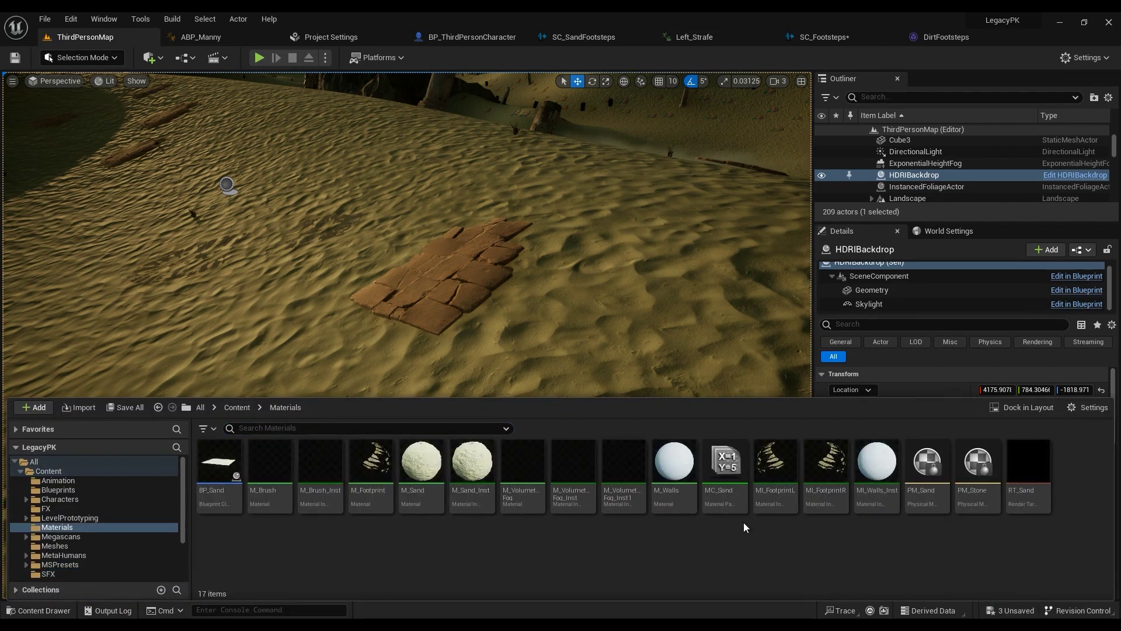
Step: Create a PhysicalMaterial asset, then delete the resulting NewPhysicalMaterial
{"action": "right_click", "coordinate": [590, 536]}
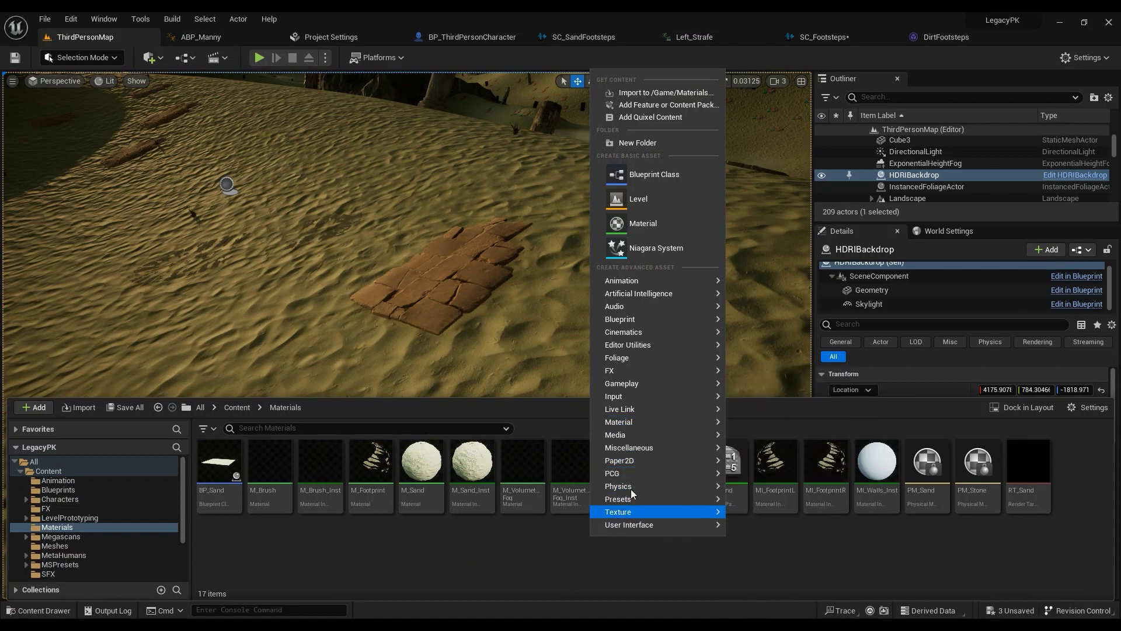
{"action": "mouse_move", "coordinate": [631, 485]}
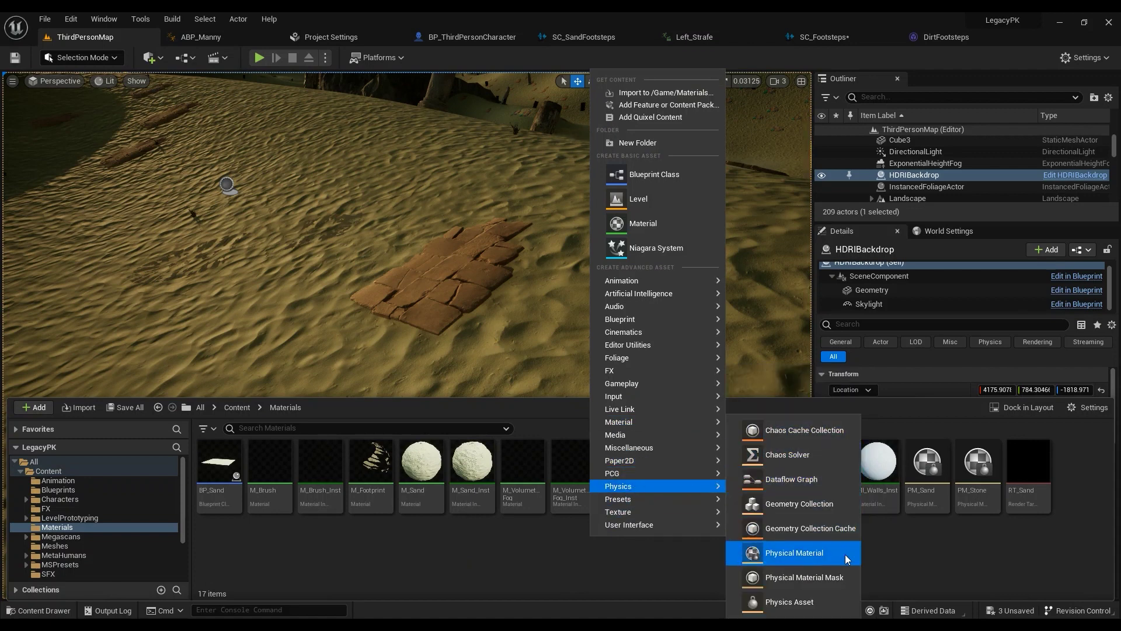
{"action": "left_click", "coordinate": [797, 557]}
{"action": "left_click", "coordinate": [428, 238]}
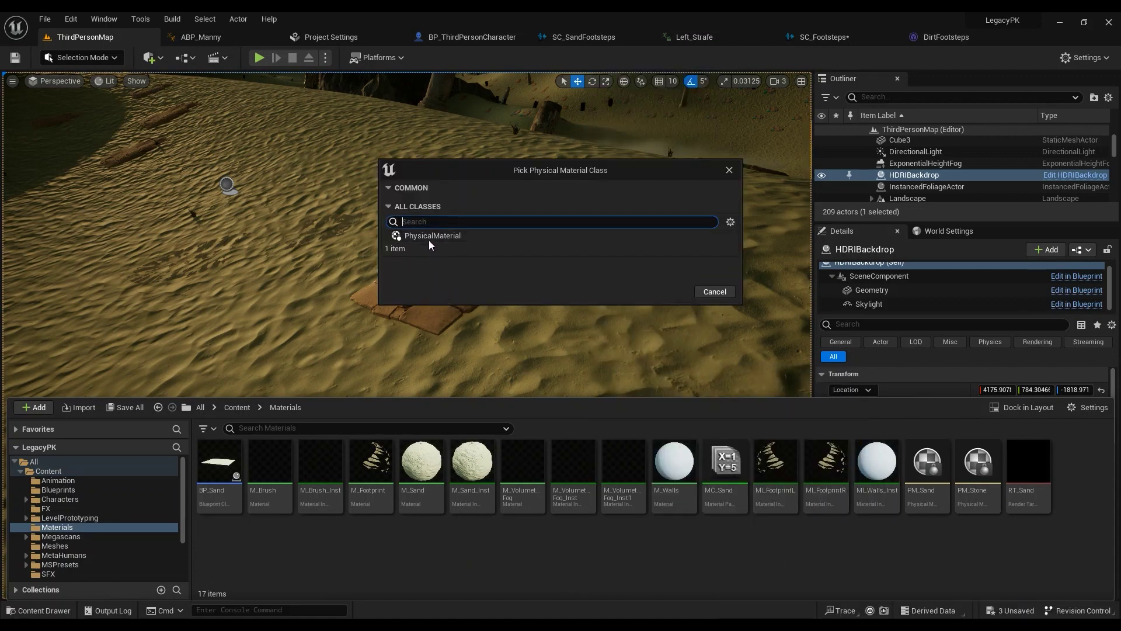
{"action": "left_click", "coordinate": [669, 292]}
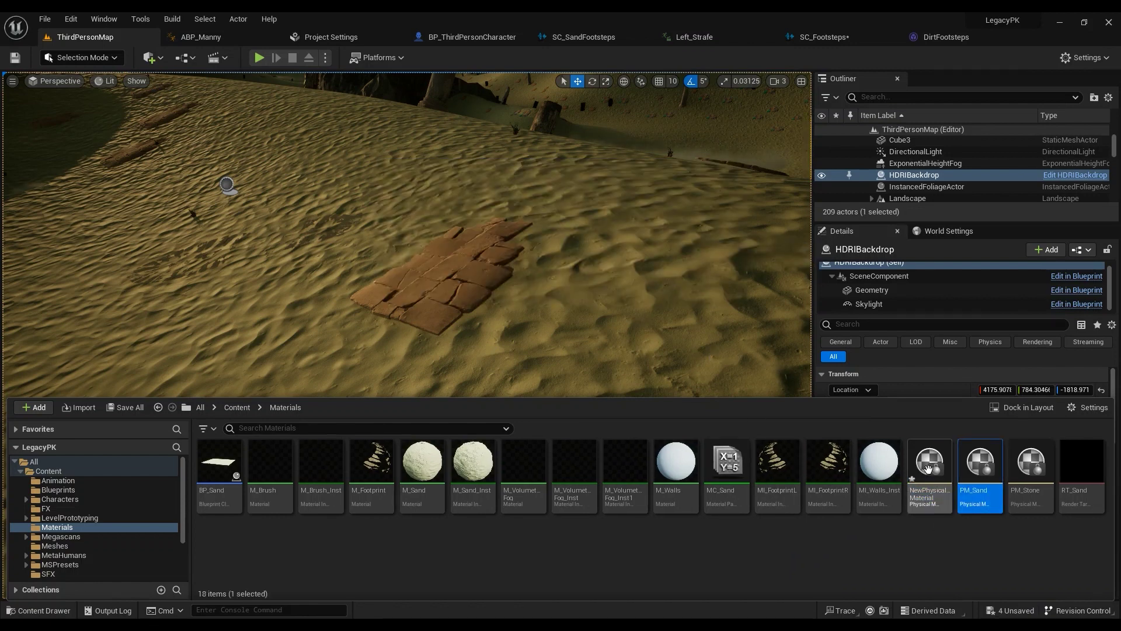
{"action": "key", "text": "Delete"}
{"action": "left_click", "coordinate": [528, 512]}
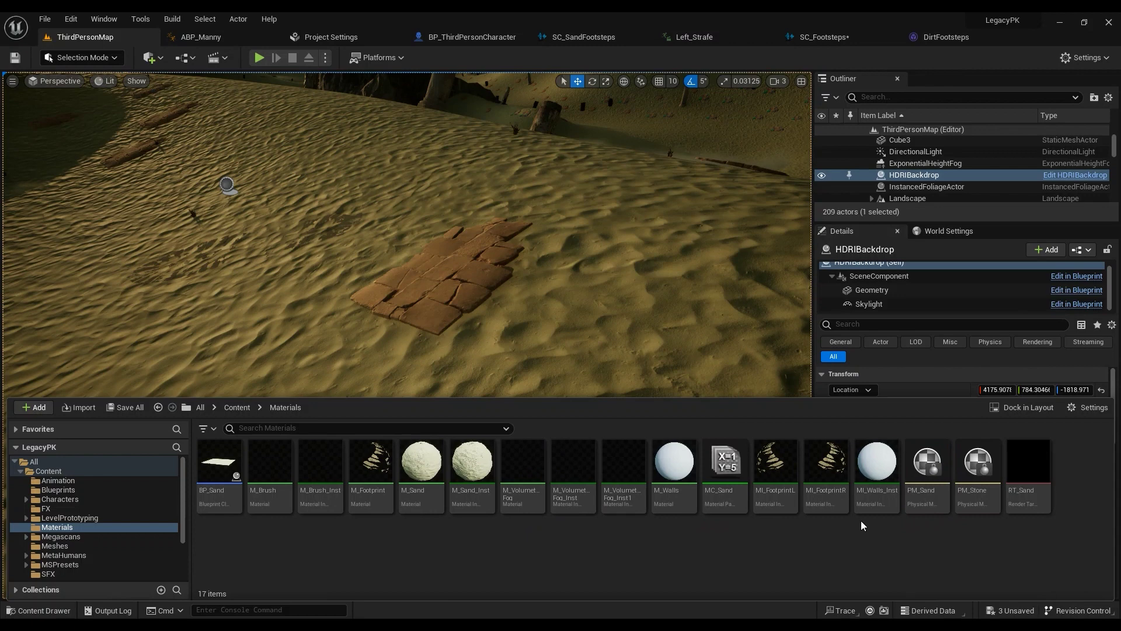
Step: Confirm PM_Sand's Surface Type is Sand, then close the PM_Sand and DirtFootsteps editors
{"action": "double_click", "coordinate": [930, 467]}
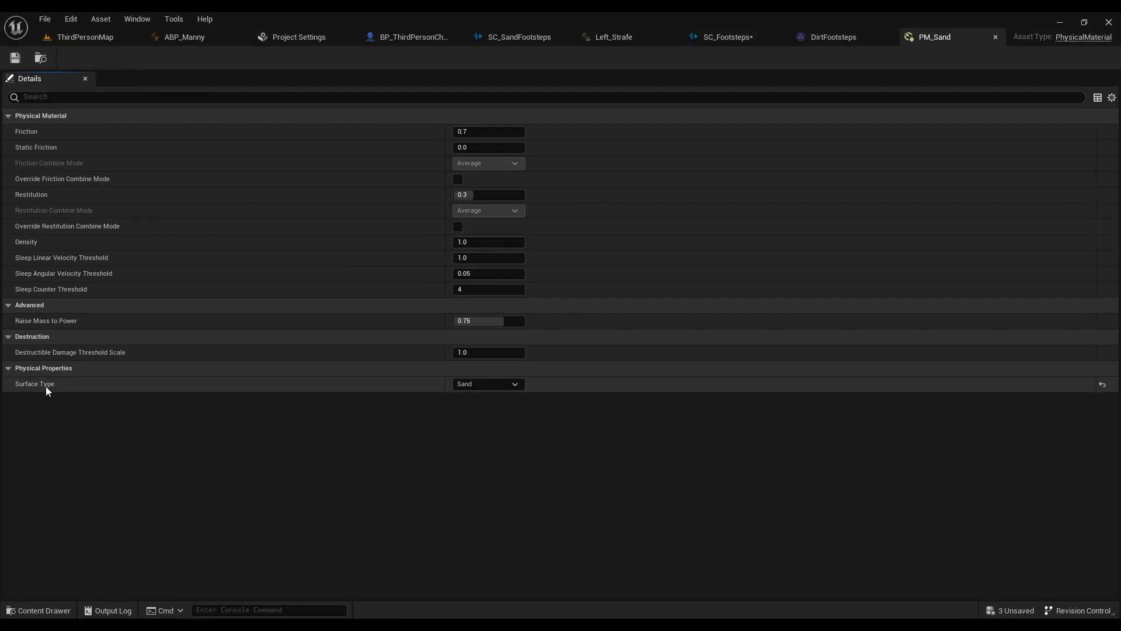
{"action": "left_click", "coordinate": [489, 384]}
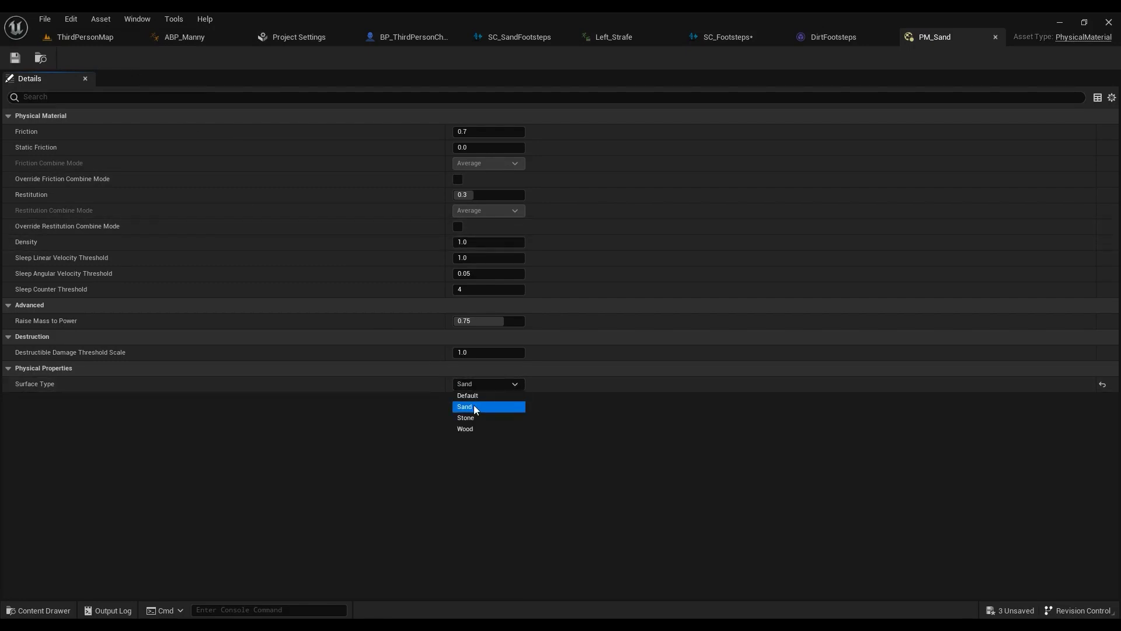
{"action": "left_click", "coordinate": [474, 404]}
{"action": "left_click", "coordinate": [996, 37]}
{"action": "left_click", "coordinate": [1003, 39]}
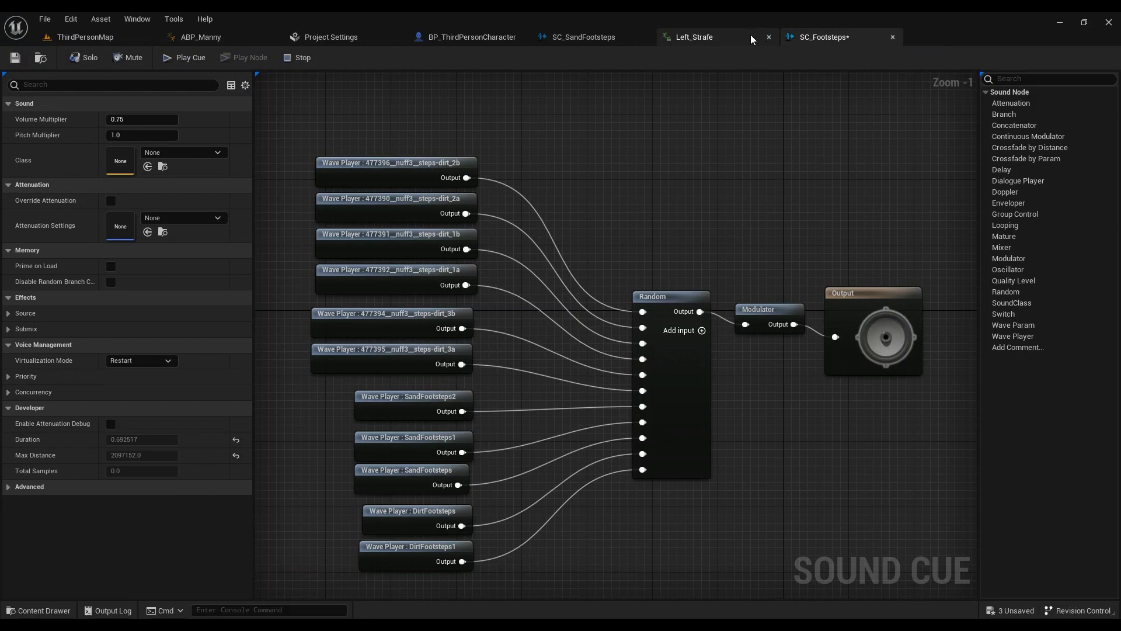
Step: Close SC_SandFootsteps, return to ThirdPersonMap and select the landscape to reveal its MI_Rippled_Sand_vlziefgfw_2K Landscape Material
{"action": "left_click", "coordinate": [645, 38]}
{"action": "left_click", "coordinate": [85, 37]}
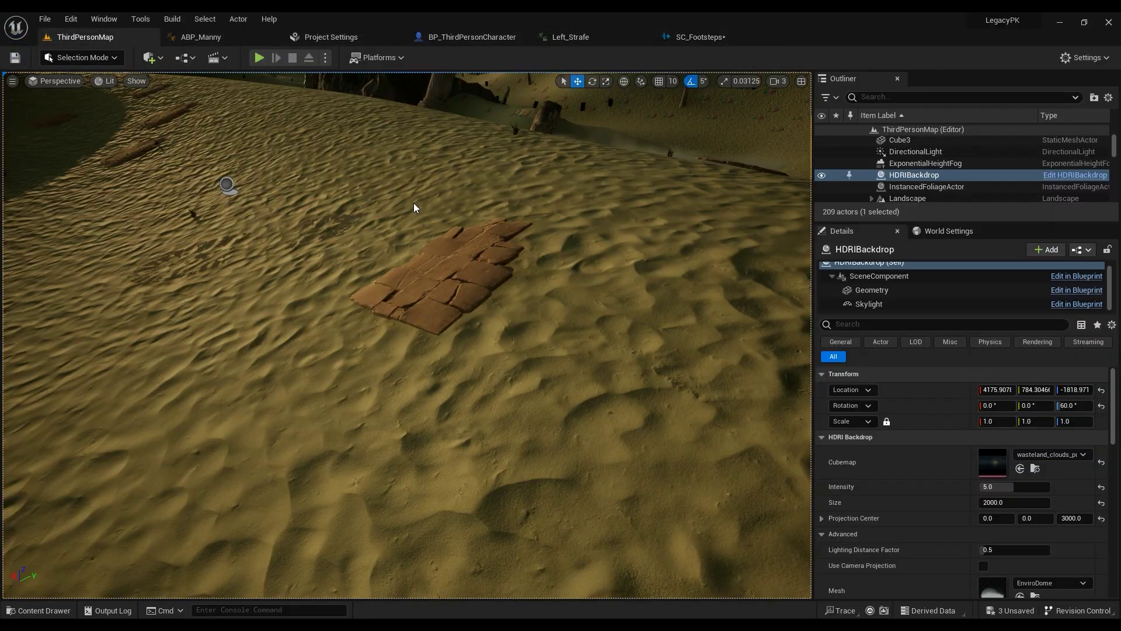
{"action": "left_click", "coordinate": [38, 610]}
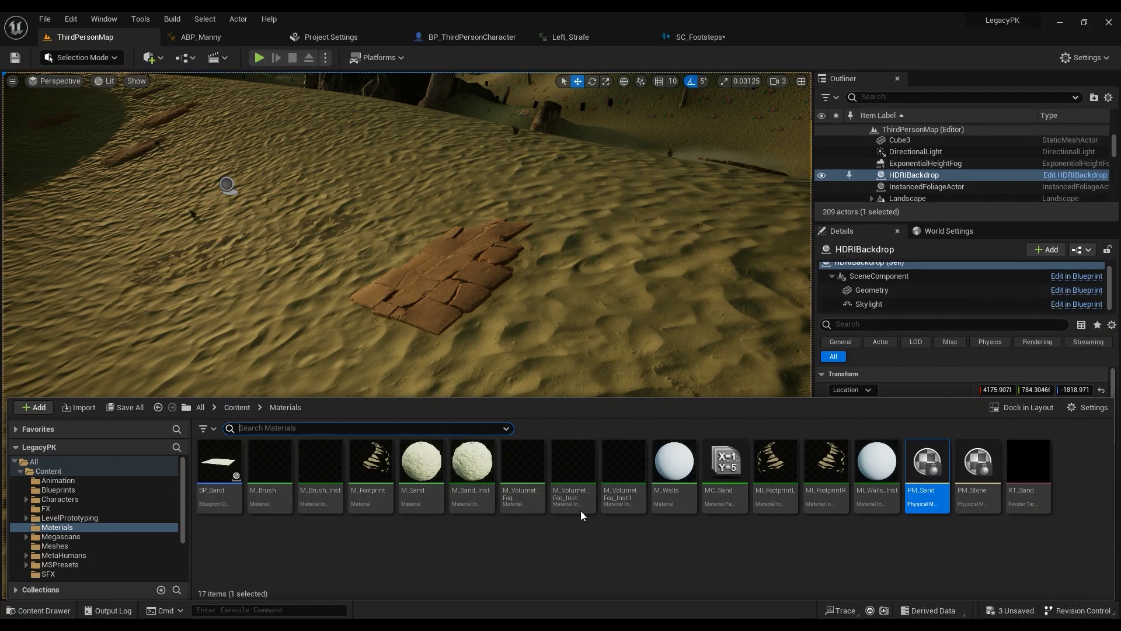
{"action": "right_click_drag", "start_coordinate": [534, 350], "coordinate": [395, 295]}
{"action": "left_click", "coordinate": [396, 305]}
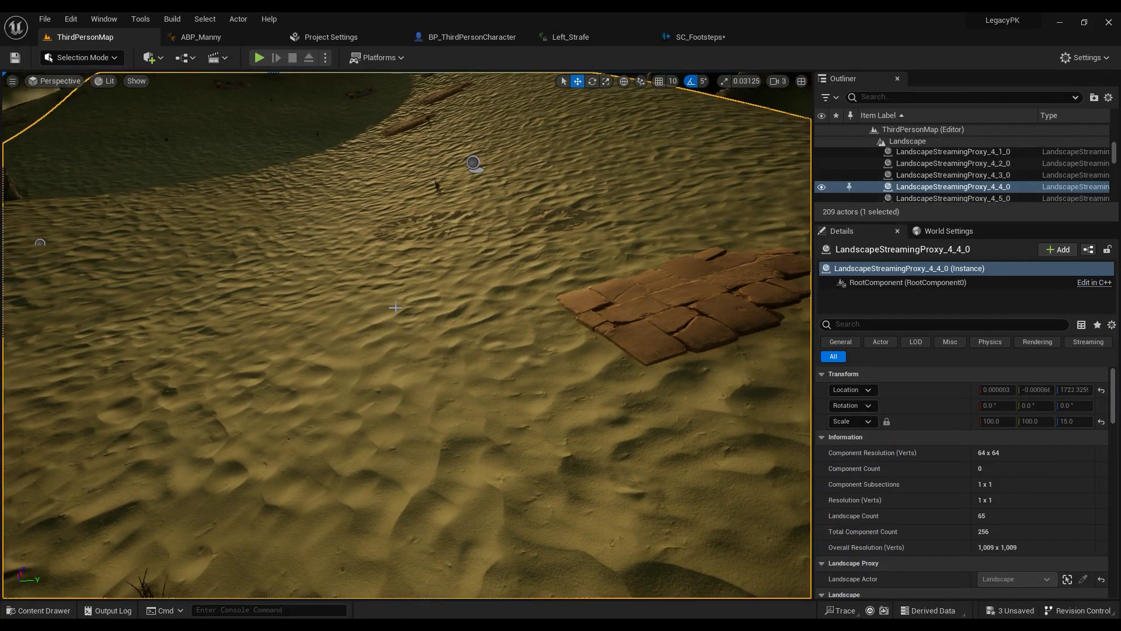
{"action": "left_click_drag", "start_coordinate": [1111, 395], "coordinate": [1108, 437]}
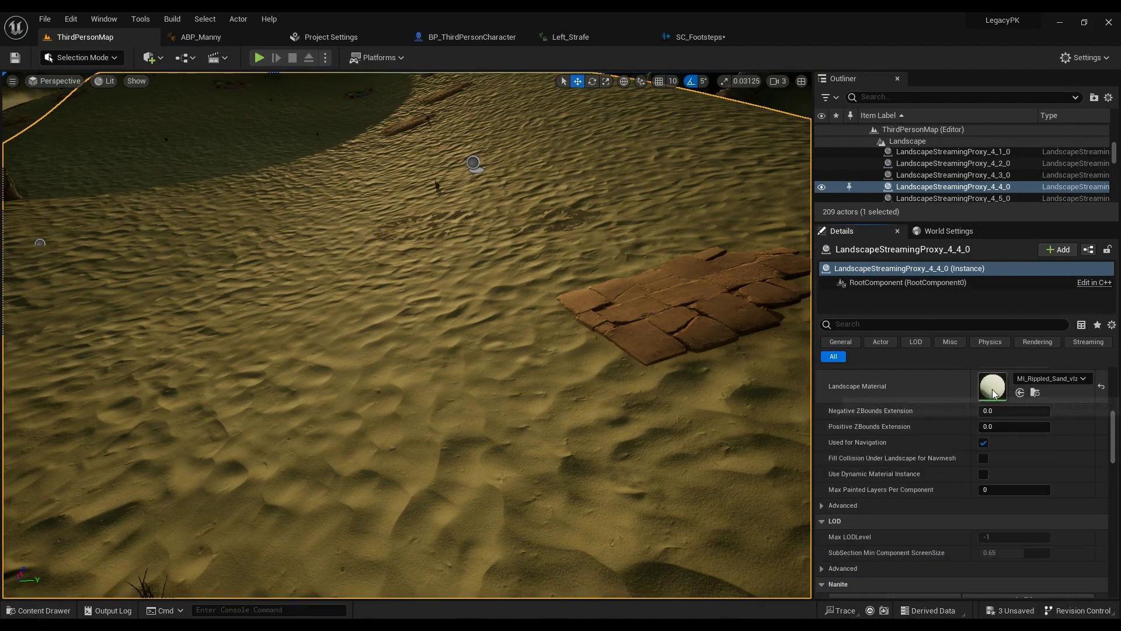
Step: Open the MI_Rippled_Sand_vlziefgfw_2K instance and check its Phys Material is PM_Sand
{"action": "double_click", "coordinate": [992, 388]}
{"action": "scroll", "coordinate": [1021, 350], "scroll_direction": "down", "scroll_amount": 8}
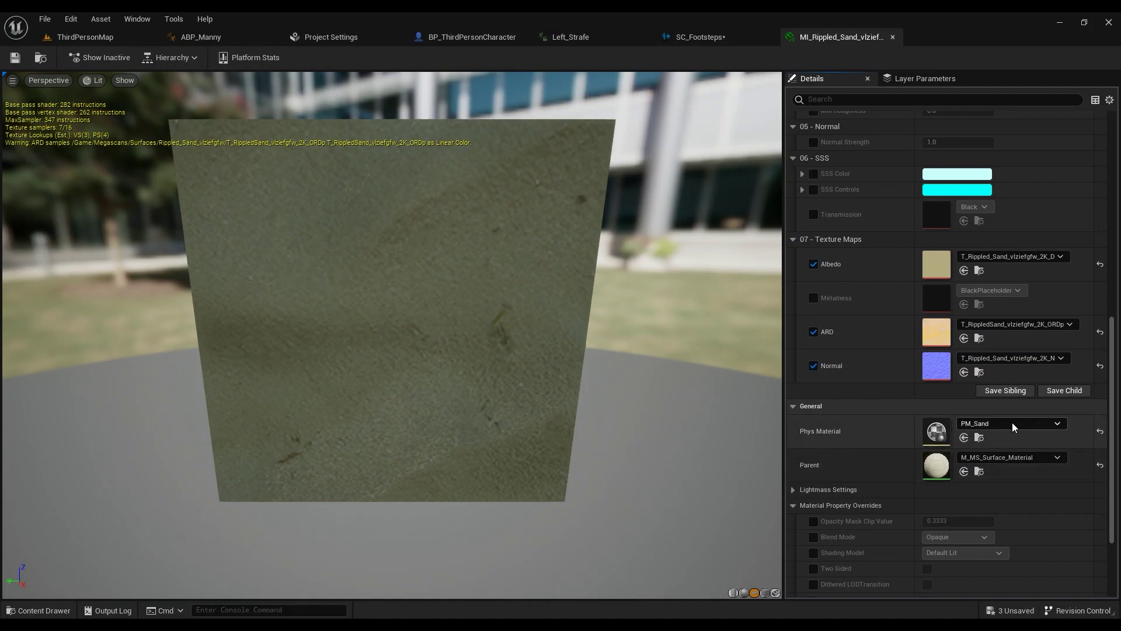
{"action": "mouse_move", "coordinate": [583, 309]}
{"action": "left_mouse_down"}
{"action": "mouse_move", "coordinate": [543, 274]}
{"action": "mouse_move", "coordinate": [590, 304]}
{"action": "left_mouse_up"}
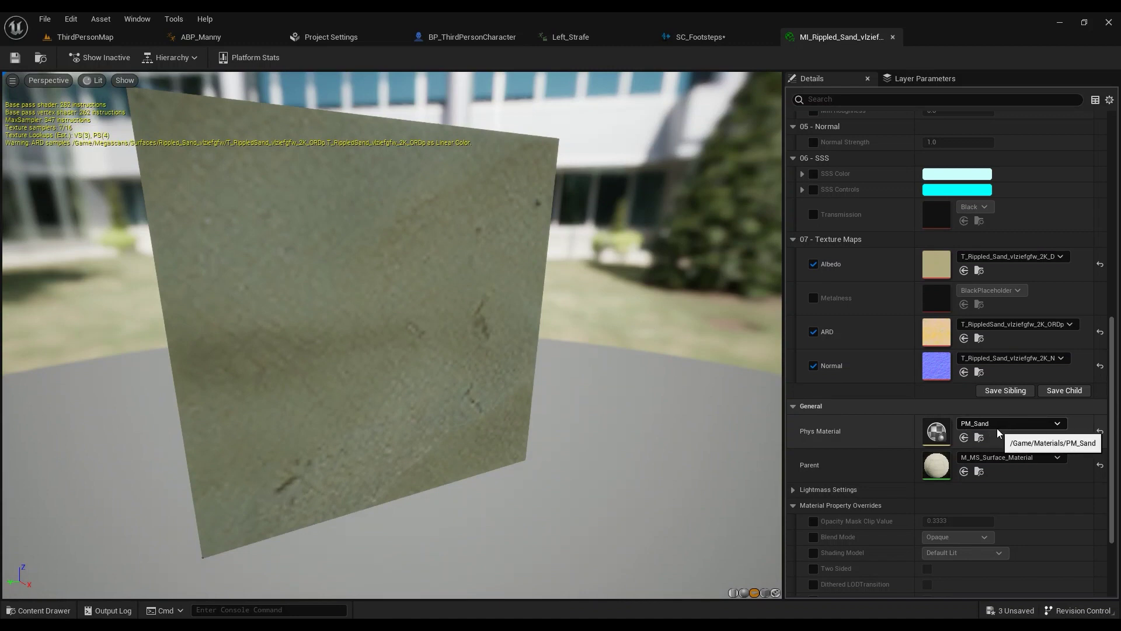